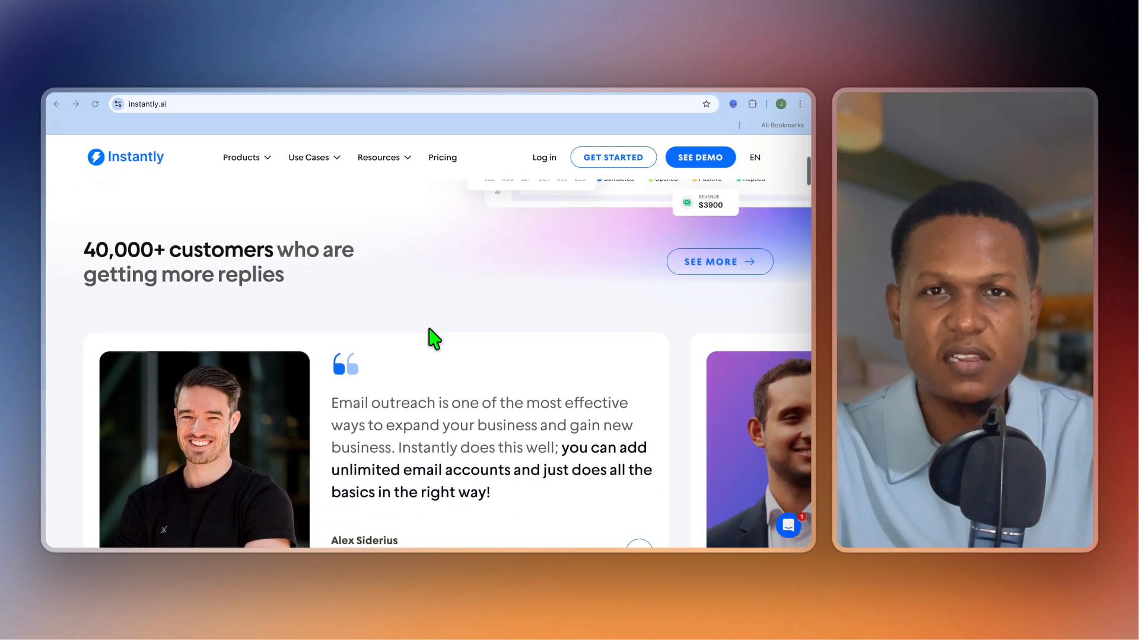
# Look through the customer testimonials and user ratings on the Instantly homepage.
pyautogui.scroll(-1, 435, 339)
pyautogui.scroll(-1, 434, 340)
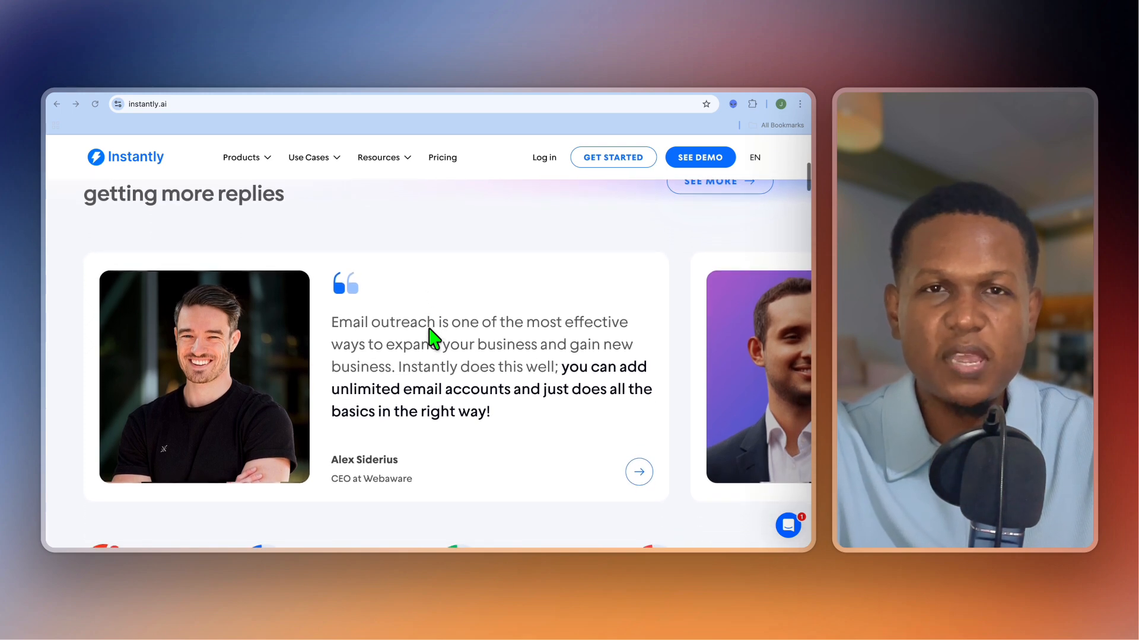
pyautogui.scroll(-3, 434, 340)
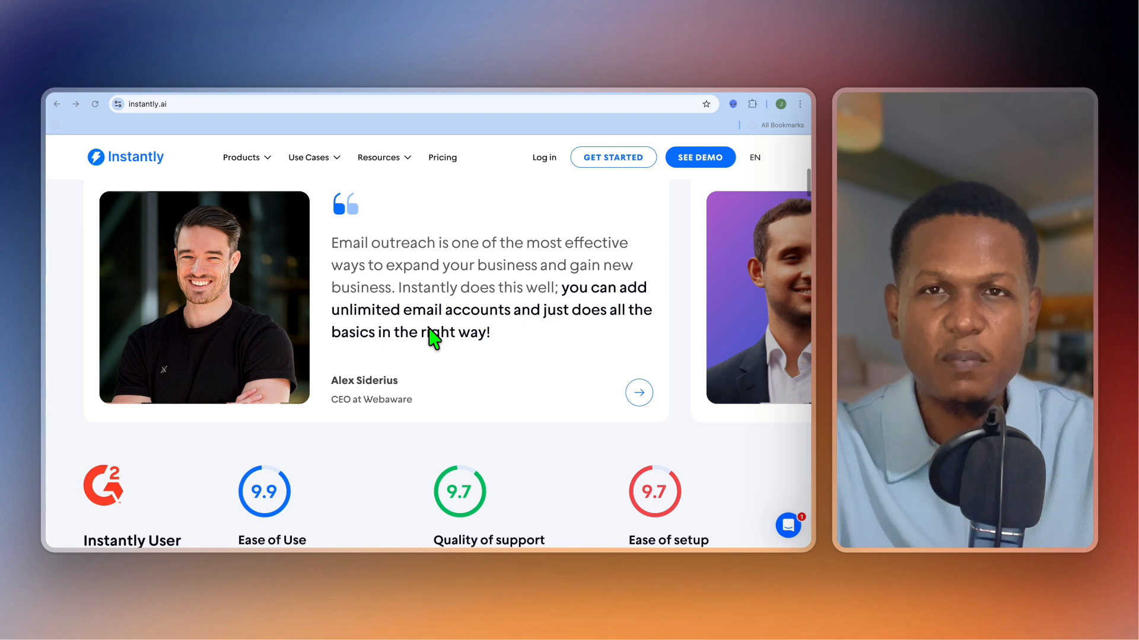
pyautogui.scroll(-3, 435, 339)
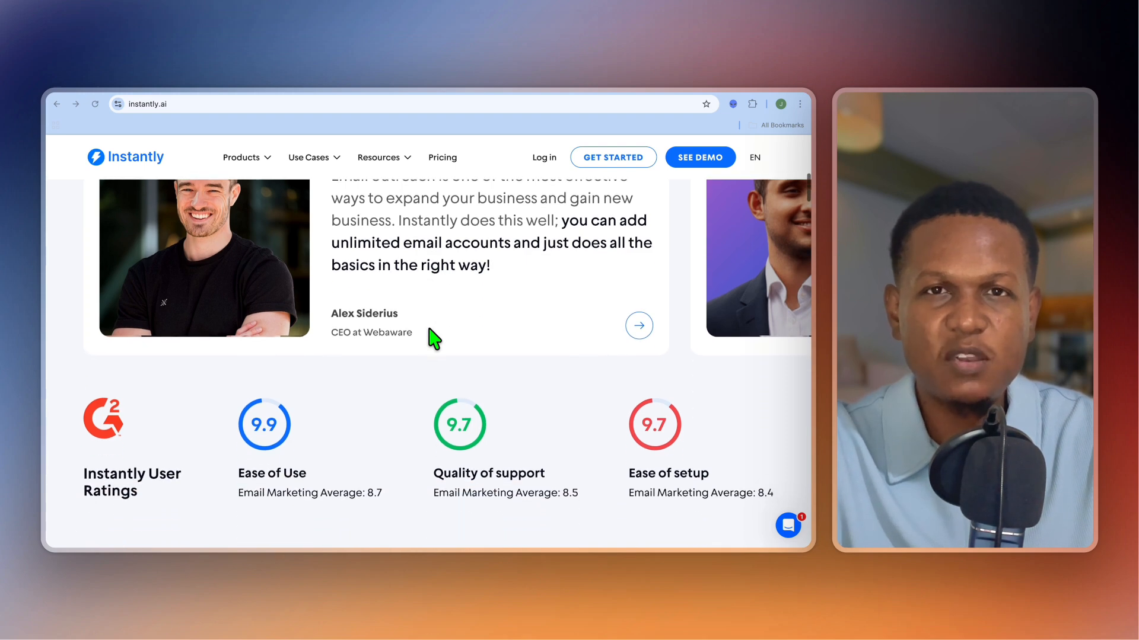
pyautogui.scroll(-1, 435, 339)
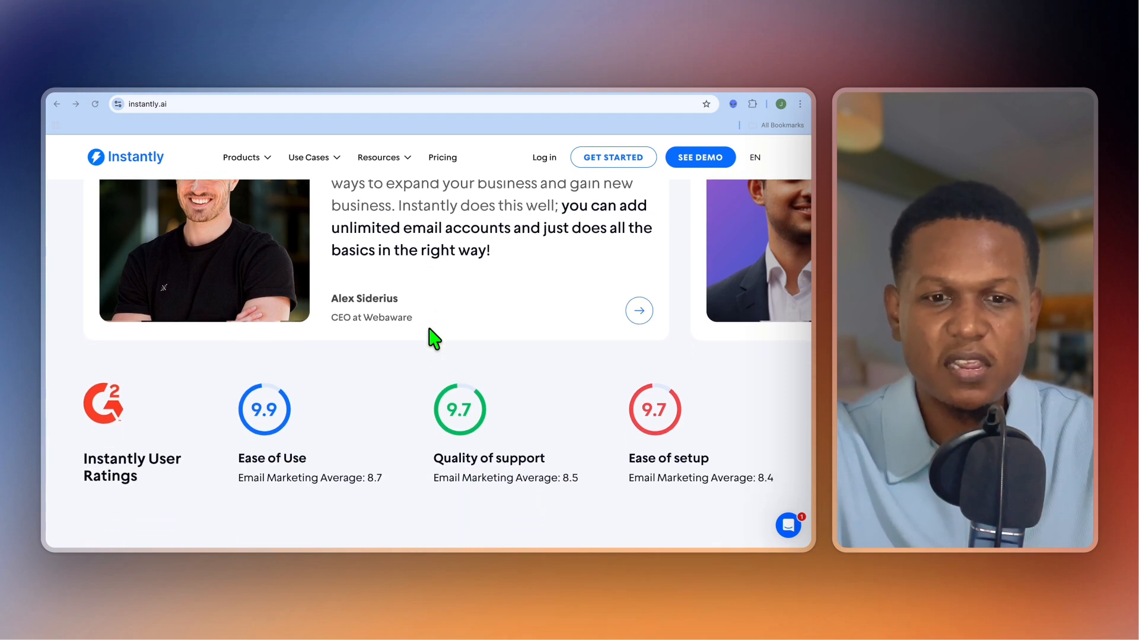
pyautogui.scroll(-1, 434, 339)
pyautogui.scroll(-2, 435, 340)
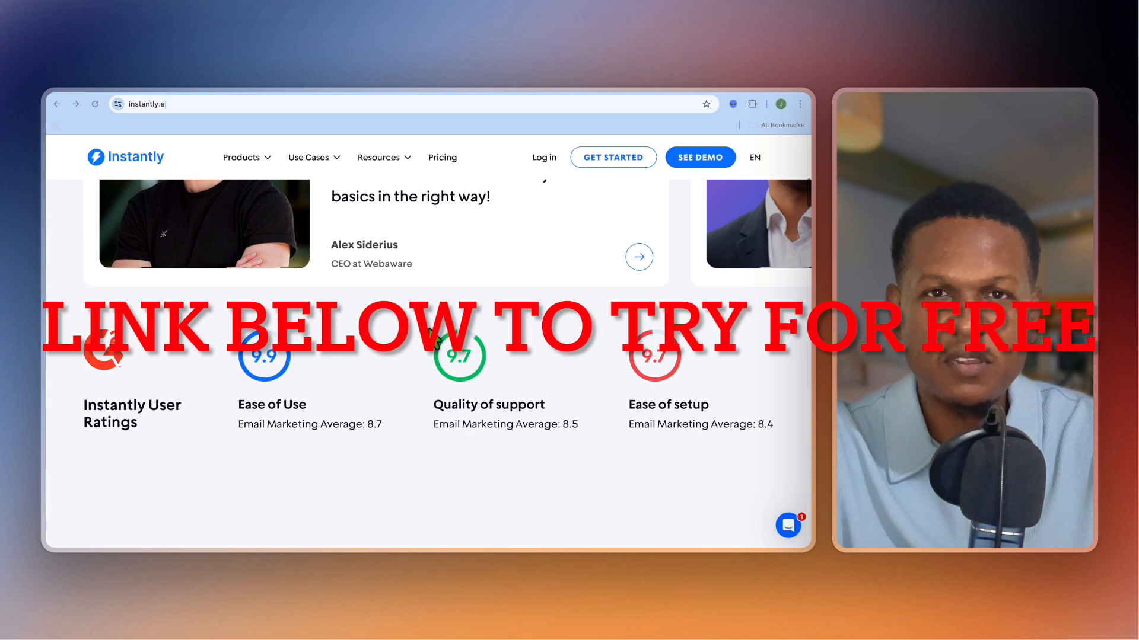
pyautogui.scroll(-3, 435, 339)
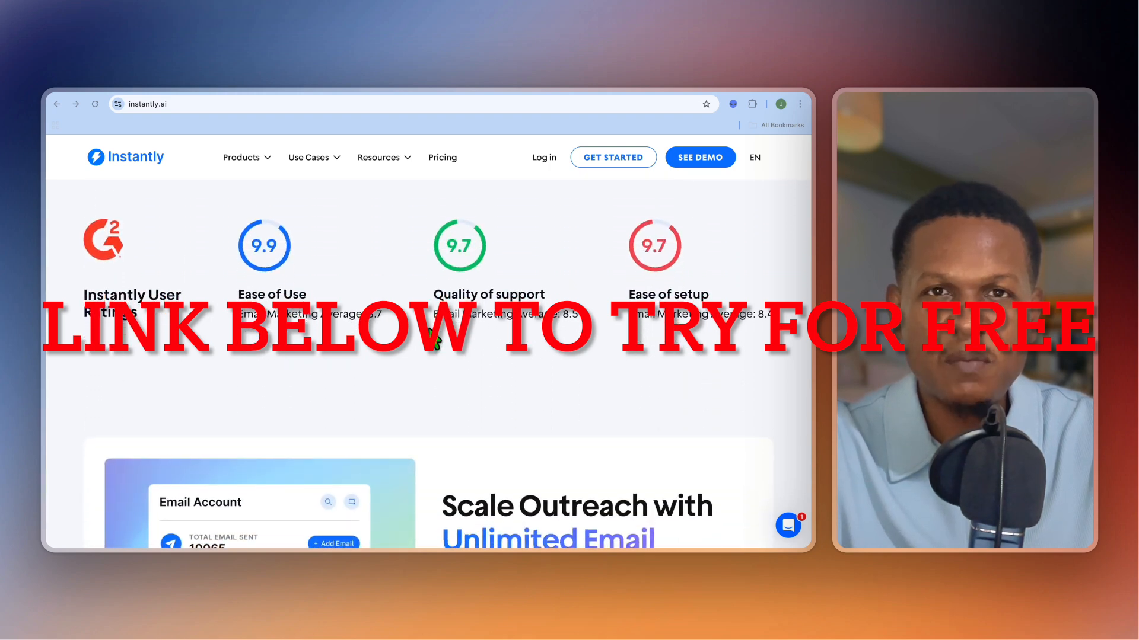
pyautogui.scroll(-5, 434, 339)
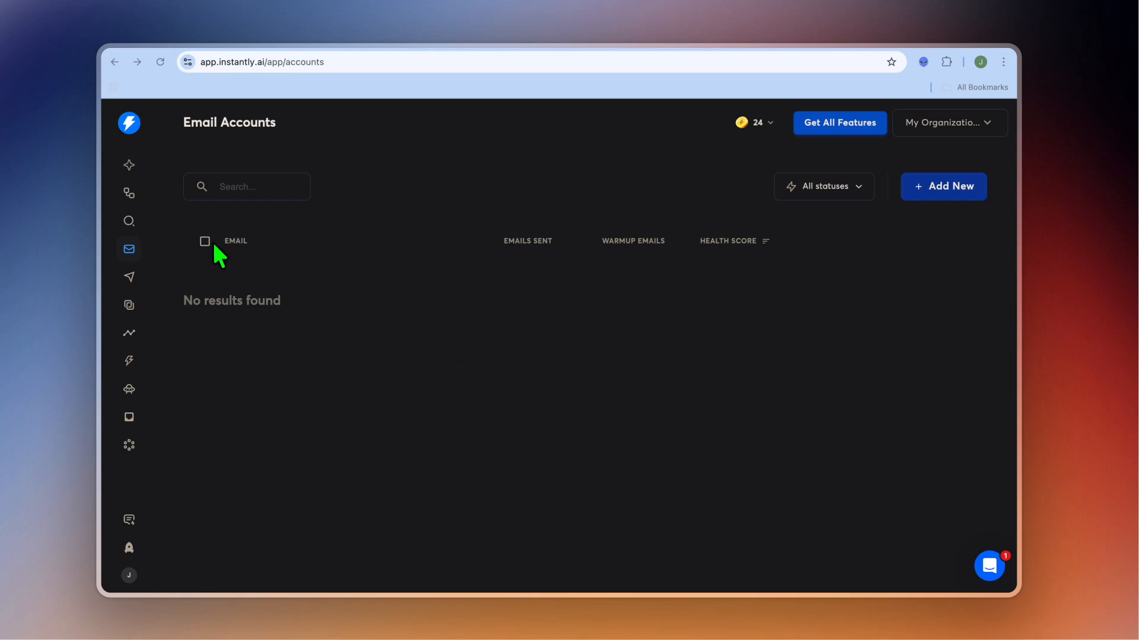
# Review the options for adding a new email account, then return to the Email Accounts page without connecting one.
pyautogui.click(127, 248)
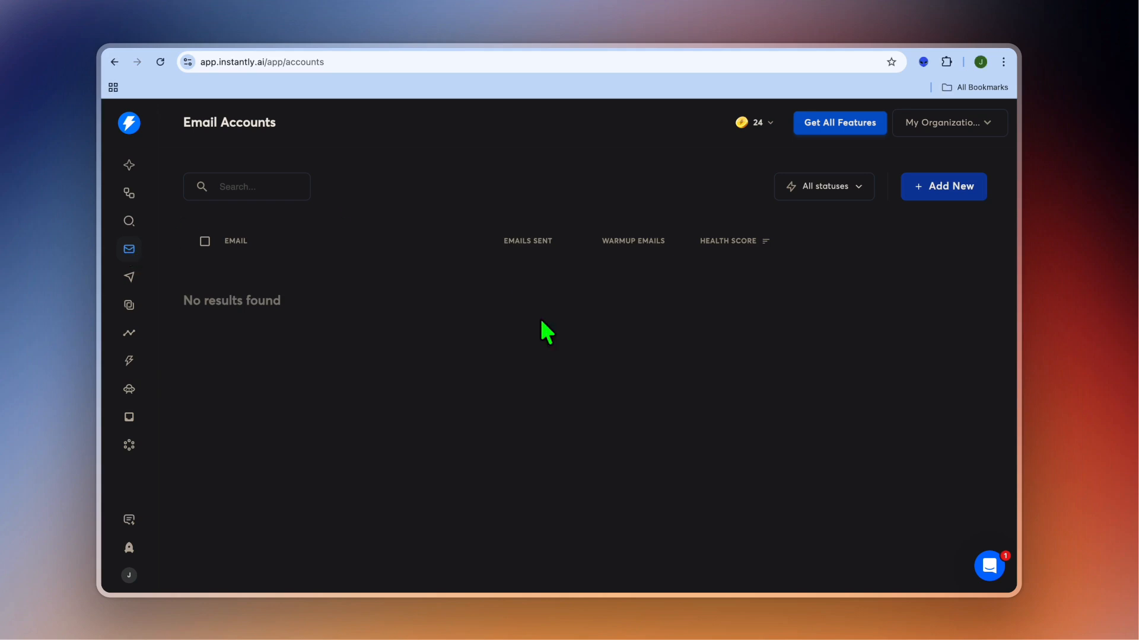
pyautogui.click(963, 198)
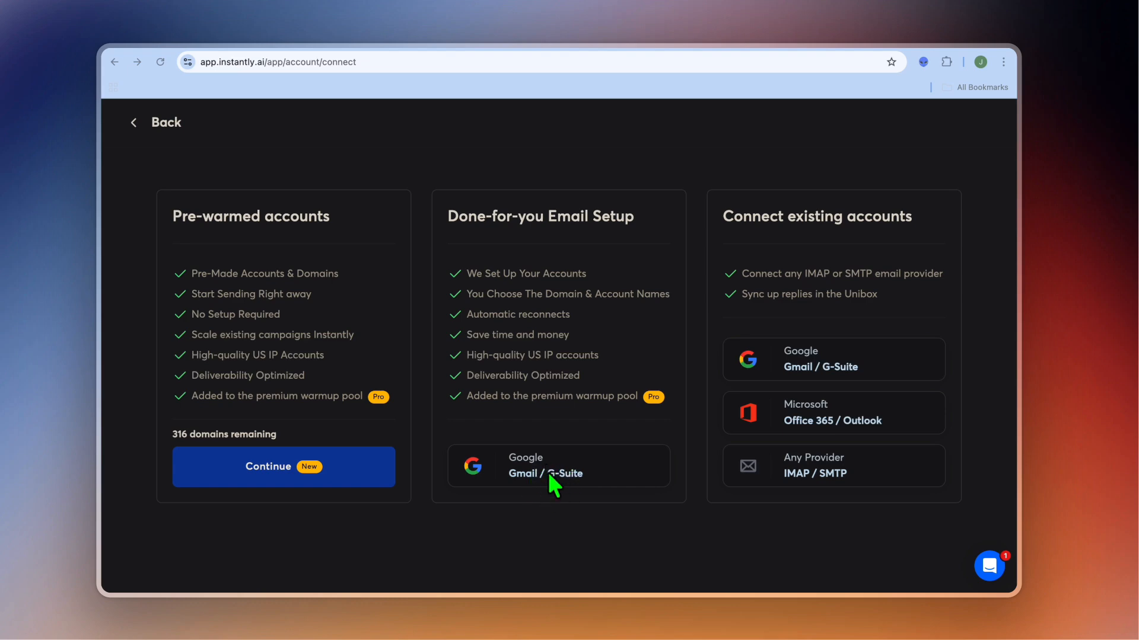
pyautogui.click(135, 122)
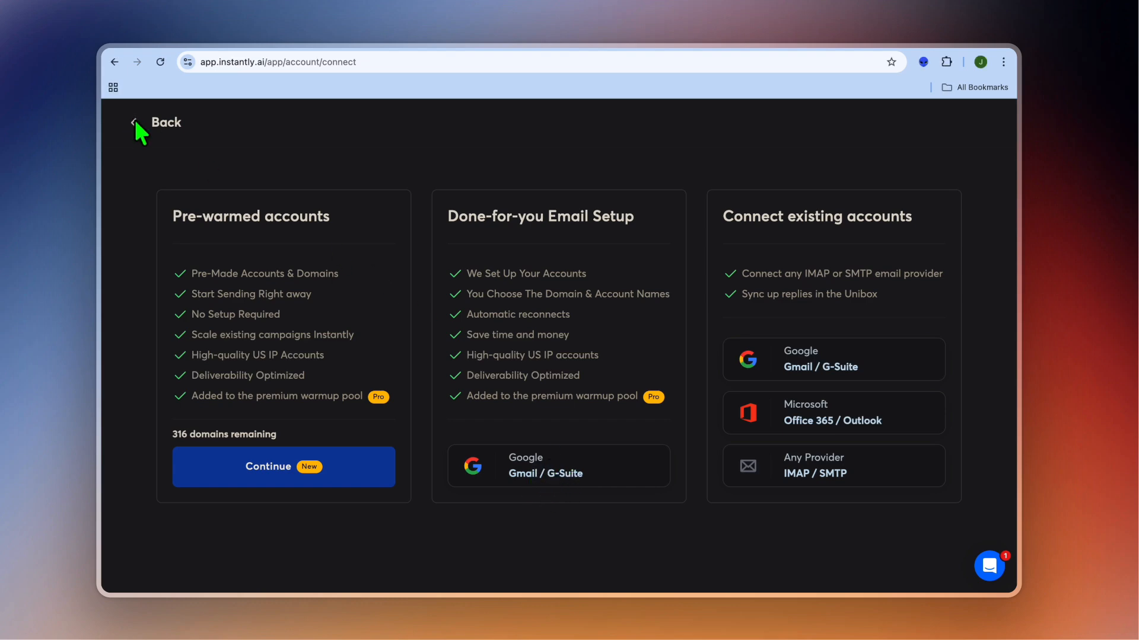
pyautogui.click(135, 122)
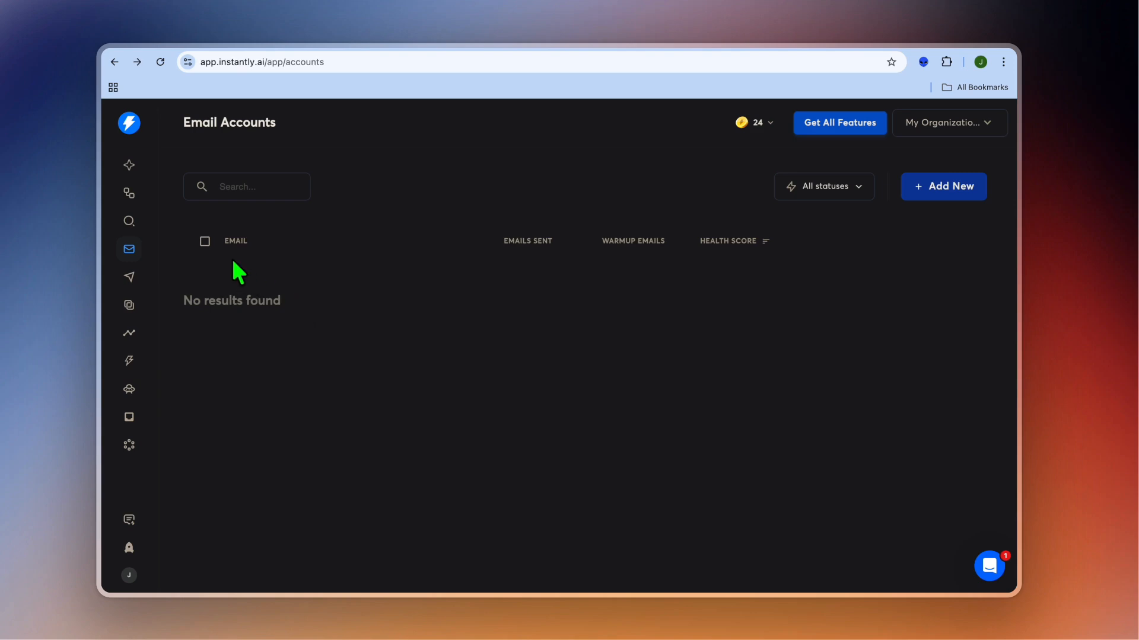
# In SuperSearch, filter leads by job title to include CFO and ecommerce.
pyautogui.click(129, 224)
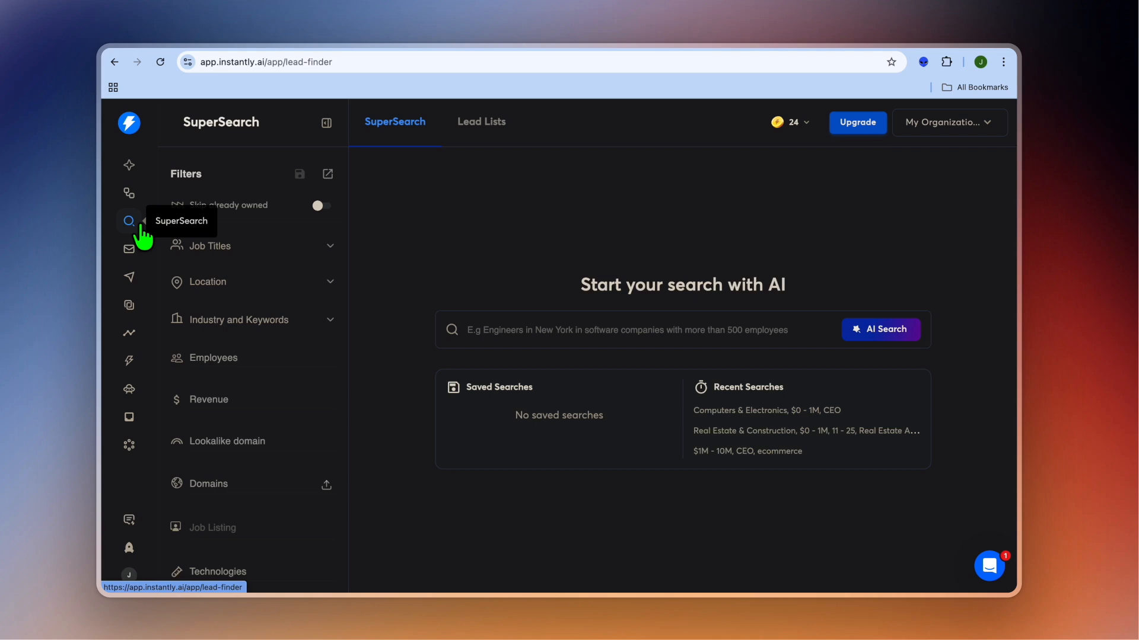
pyautogui.click(257, 250)
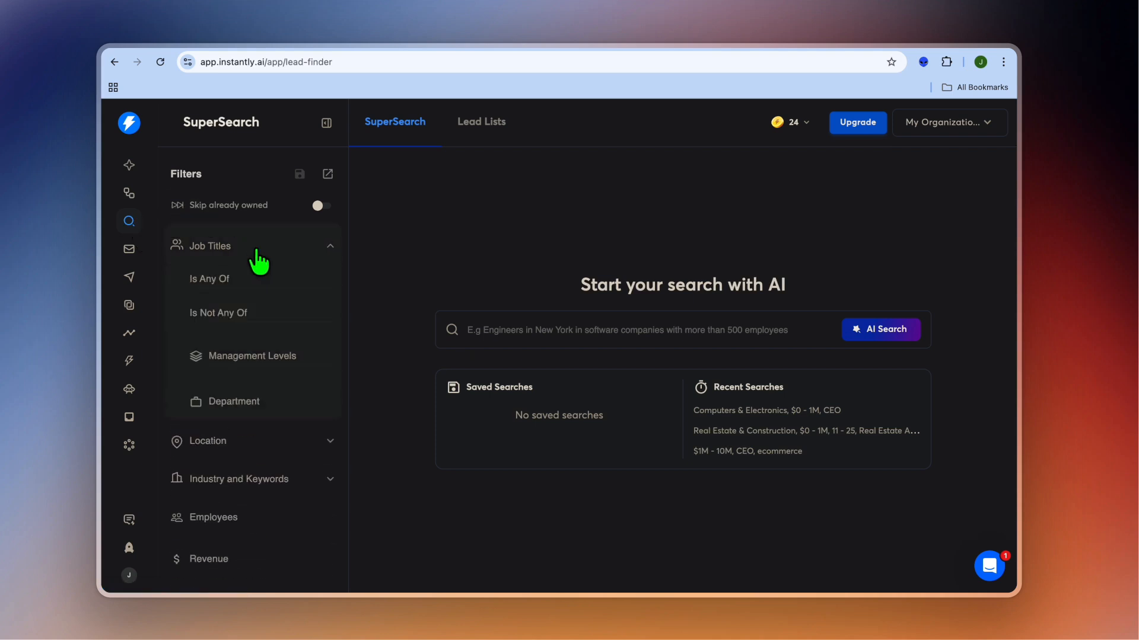
pyautogui.click(297, 279)
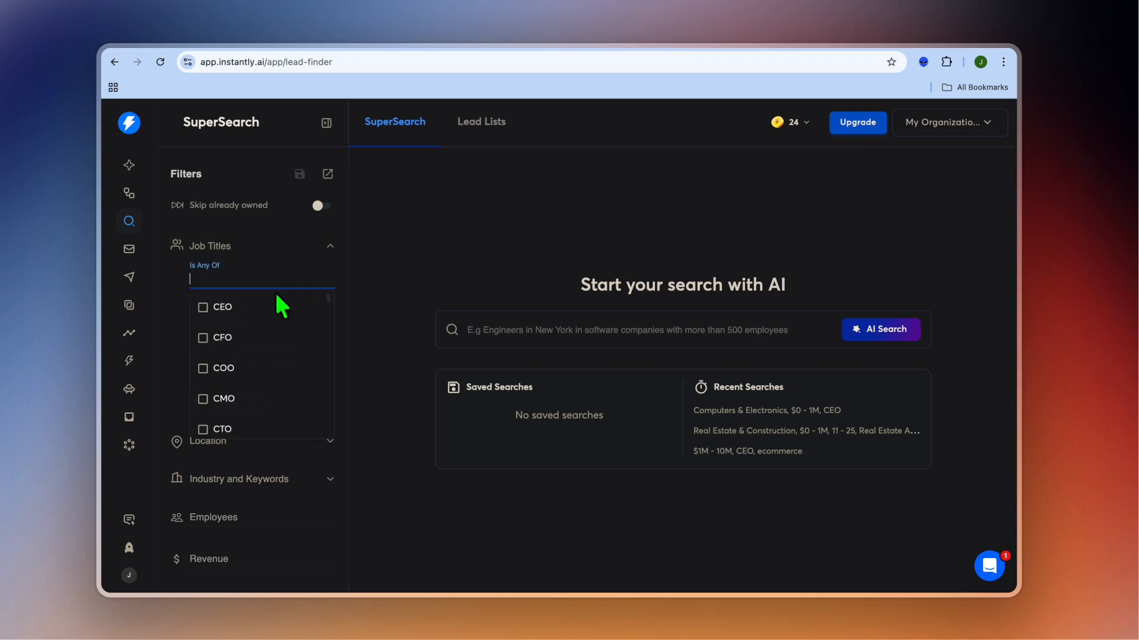
pyautogui.click(204, 336)
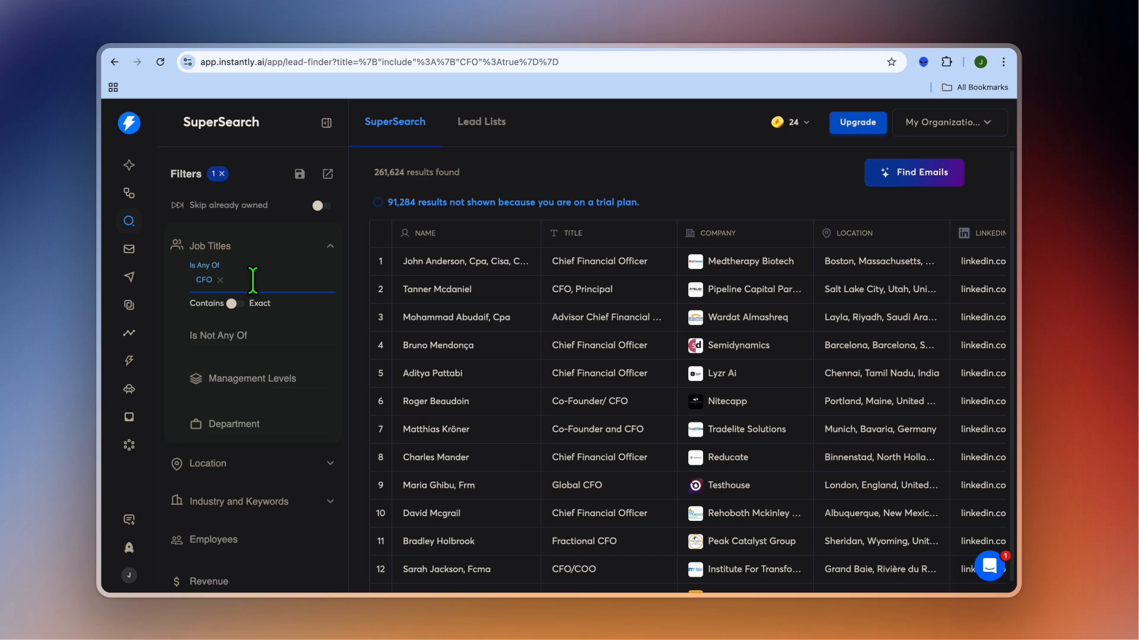
pyautogui.write('ec')
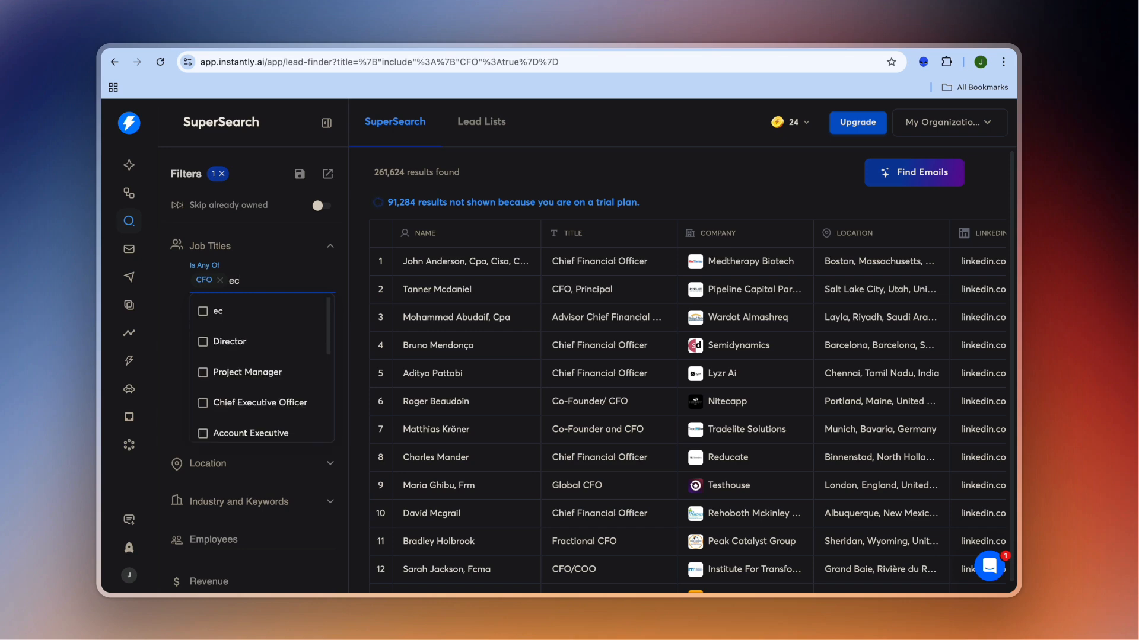
pyautogui.write('ommerce')
pyautogui.click(217, 311)
pyautogui.click(342, 409)
# Expand the Location filter and restrict the leads to companies with $1M - 10M revenue.
pyautogui.scroll(-5, 342, 413)
pyautogui.click(324, 279)
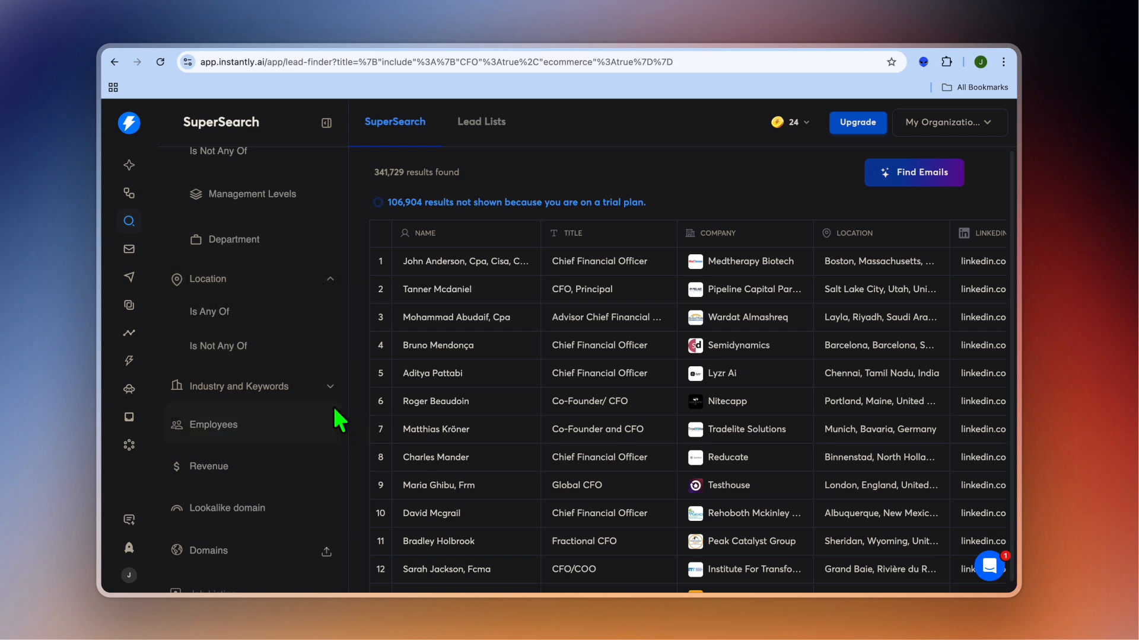
pyautogui.click(318, 465)
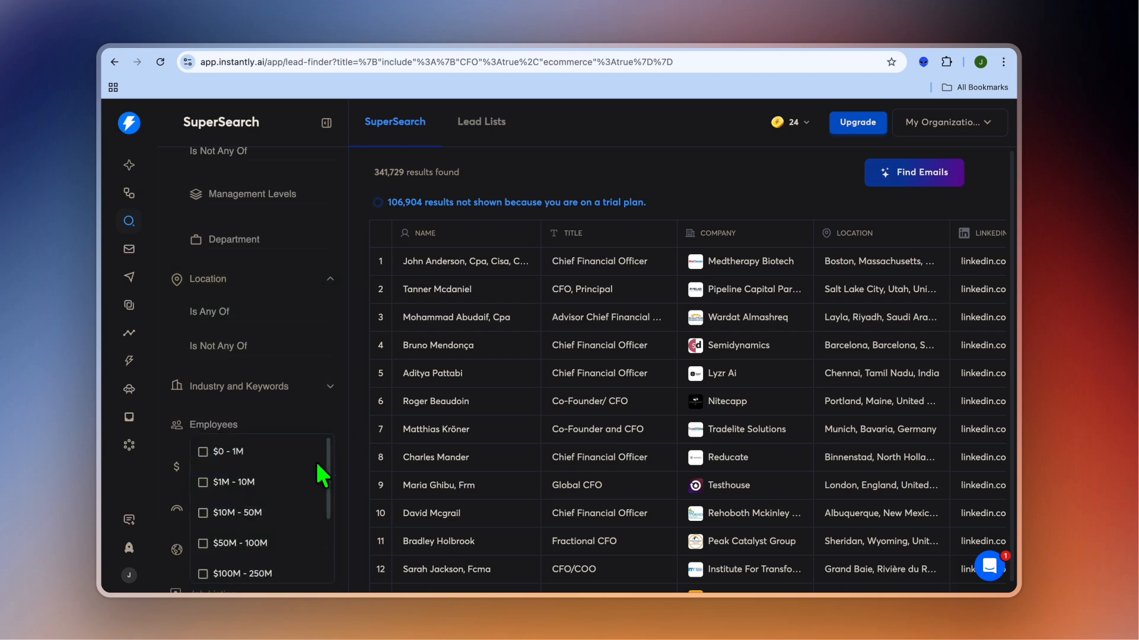
pyautogui.click(295, 483)
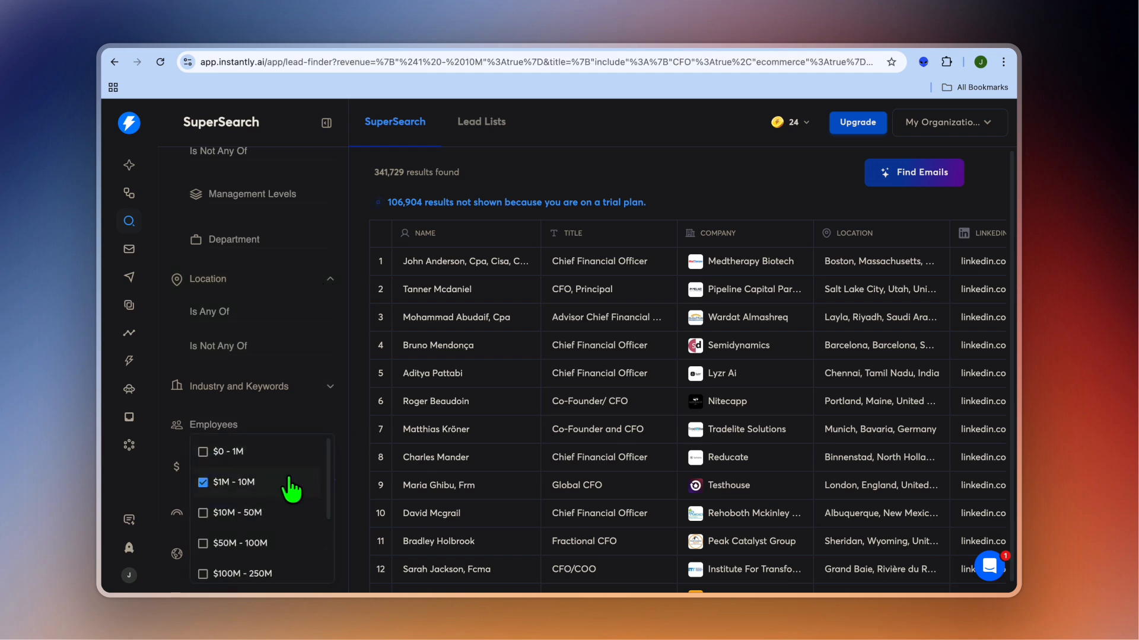
pyautogui.click(349, 450)
pyautogui.scroll(-5, 348, 451)
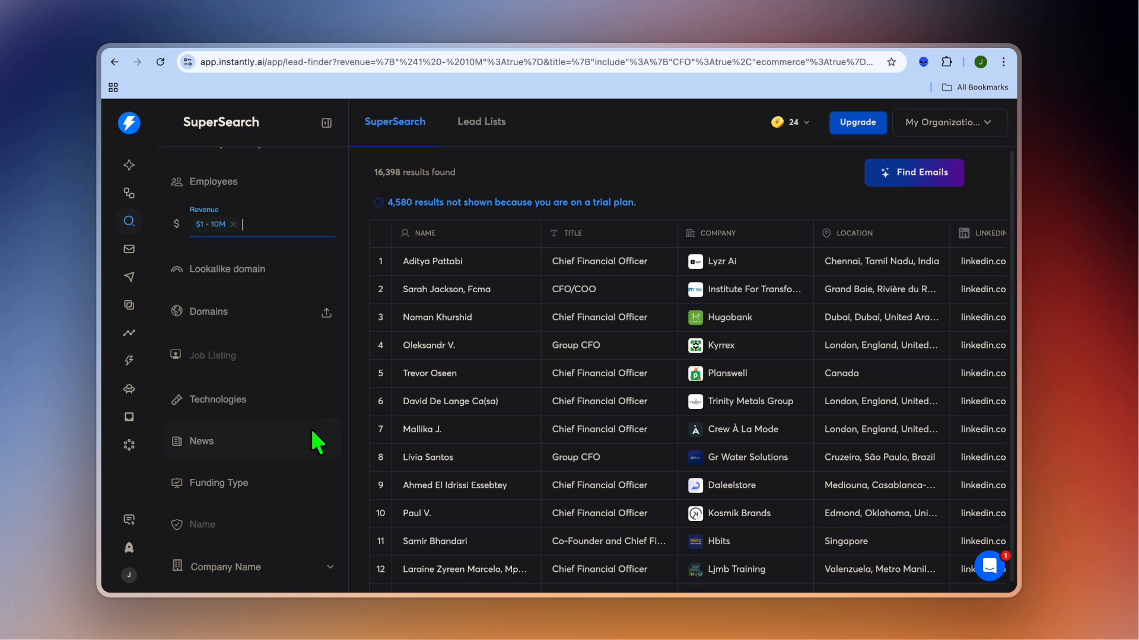
pyautogui.scroll(-3, 314, 442)
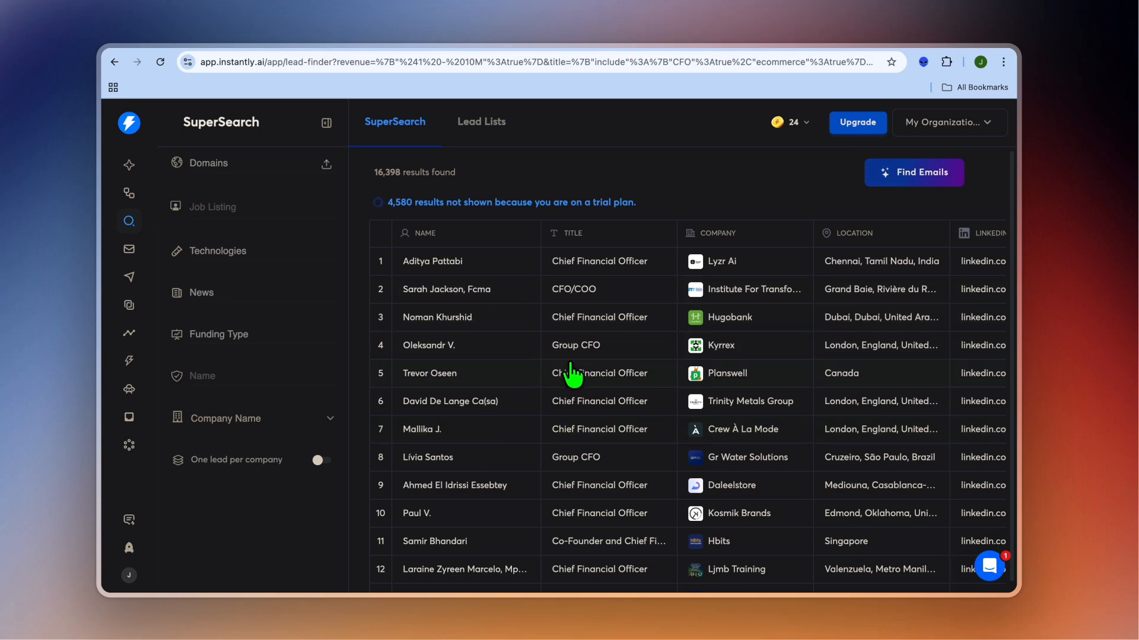
# Review the email finding and enrichment options for the filtered leads, including the lead quantity choices, and close them without enriching.
pyautogui.click(894, 181)
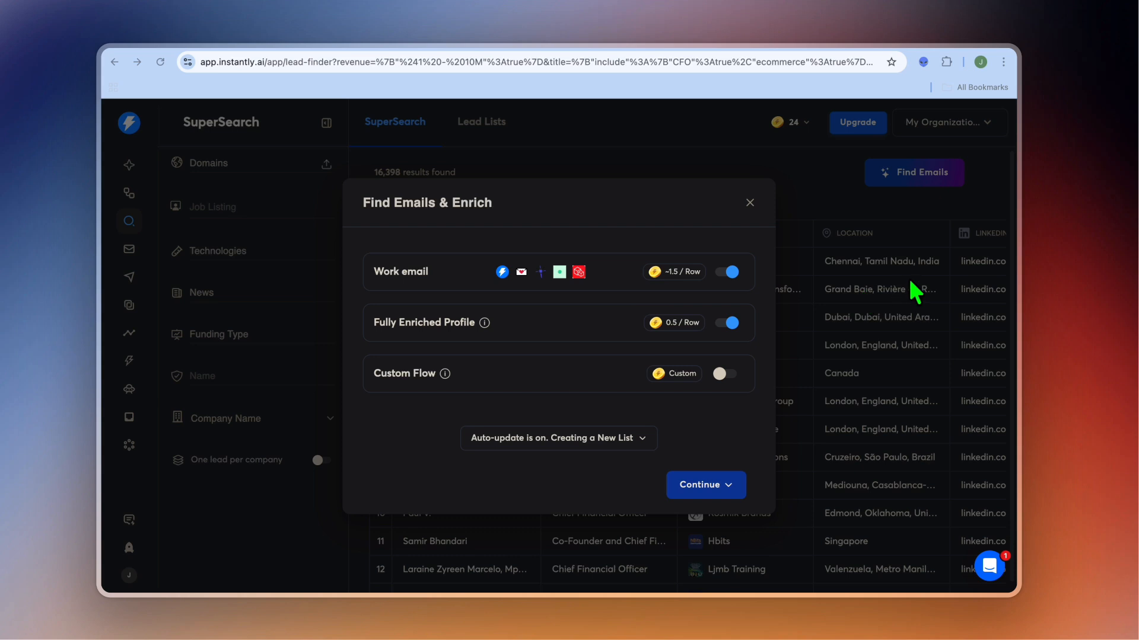
pyautogui.click(718, 491)
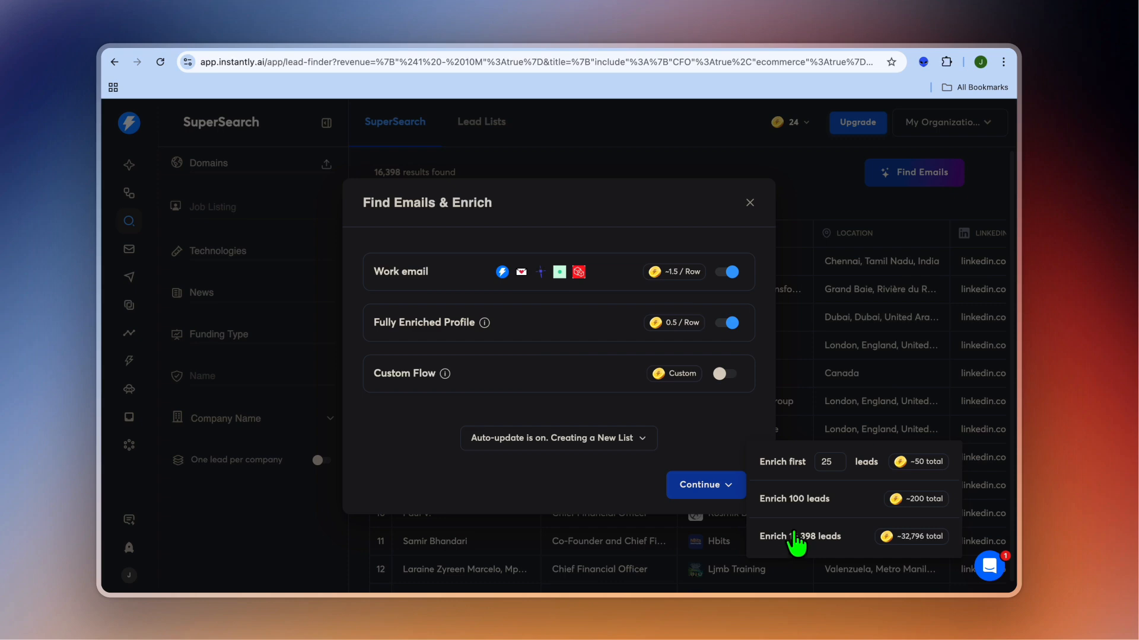
pyautogui.click(746, 200)
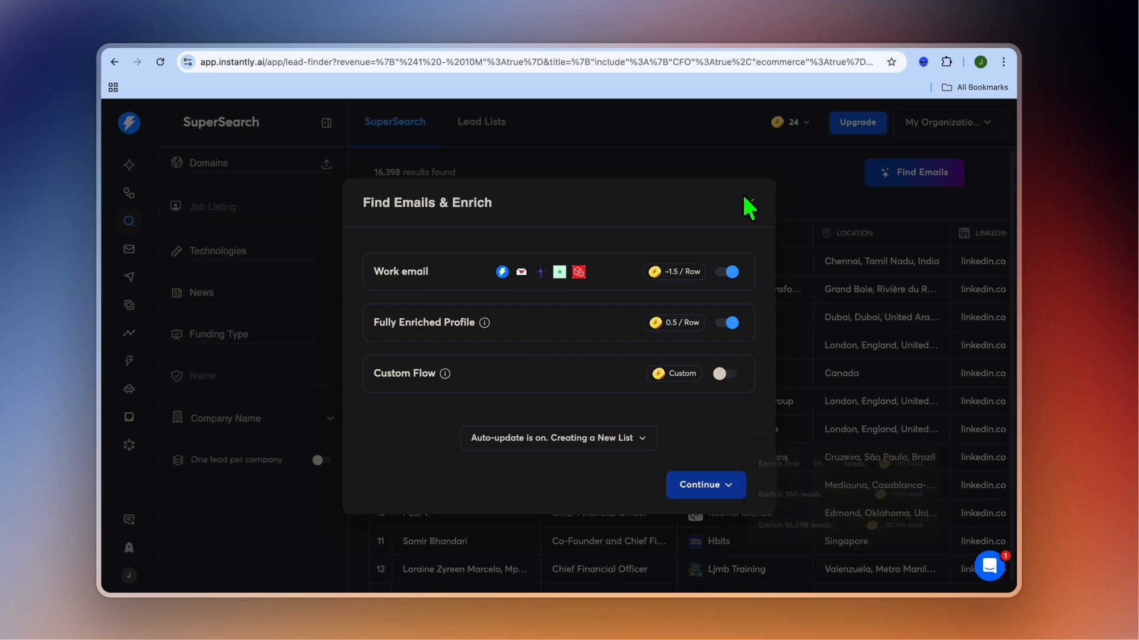
pyautogui.click(748, 205)
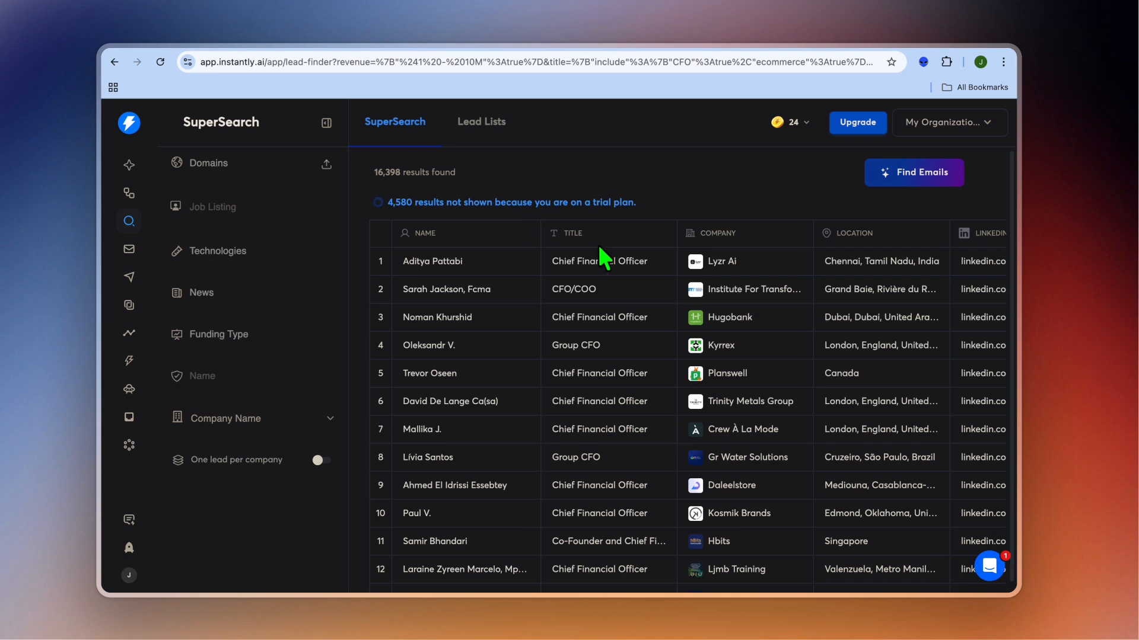
# Select the first 10 leads in the "$1M - 10M, CEO, ecommerce" lead list and check the options for moving them.
pyautogui.click(482, 122)
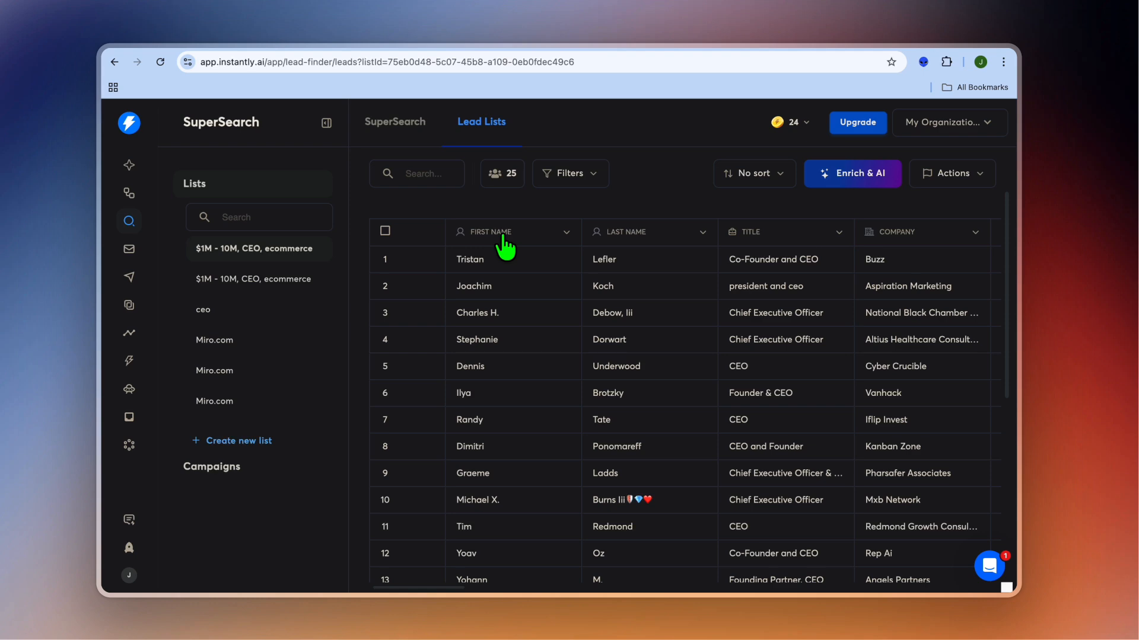
pyautogui.click(385, 231)
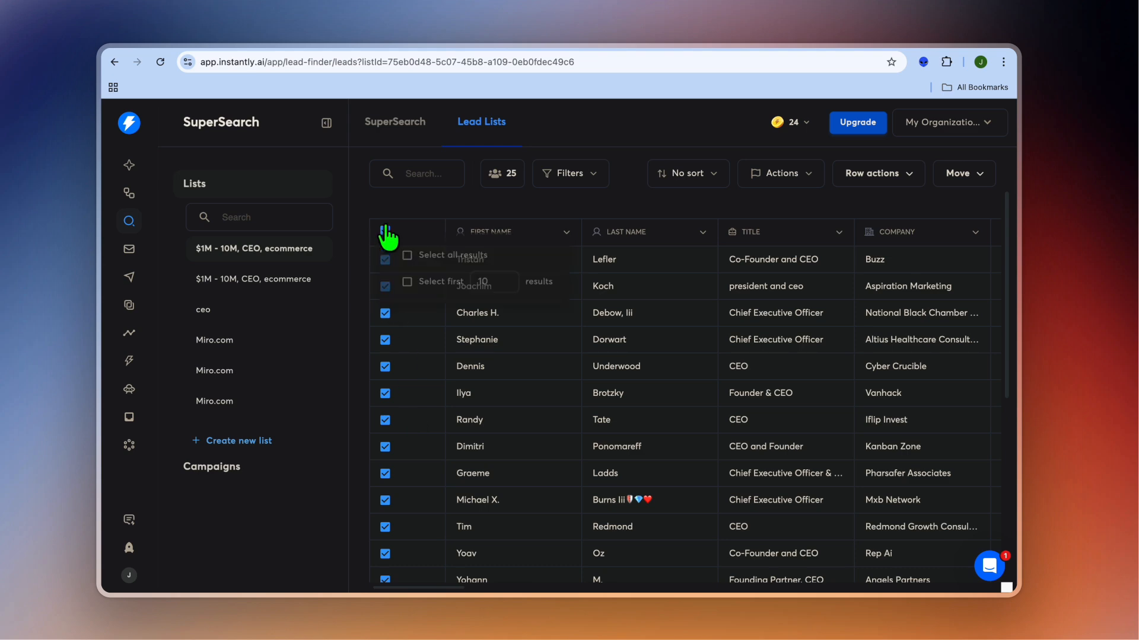
pyautogui.moveTo(386, 234)
pyautogui.click(408, 284)
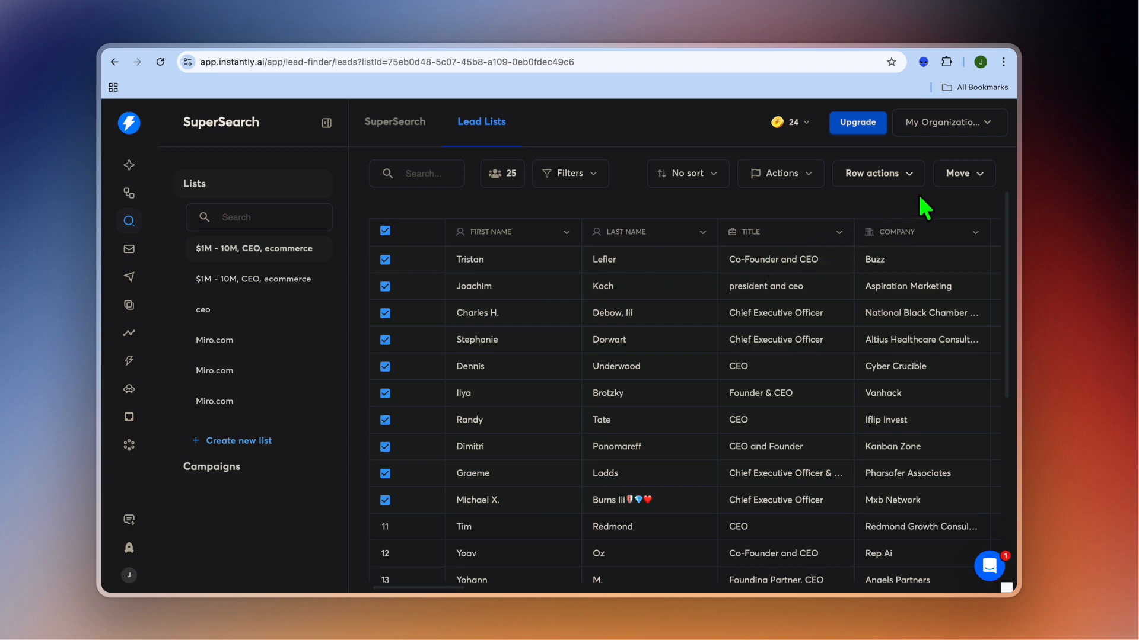
pyautogui.click(975, 182)
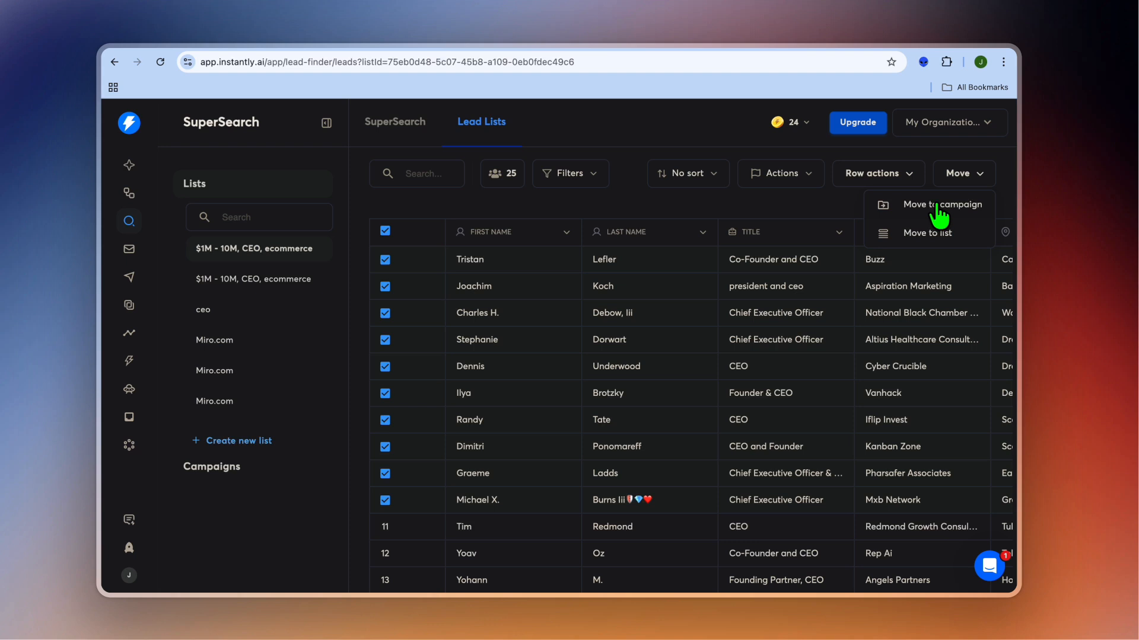
pyautogui.click(749, 208)
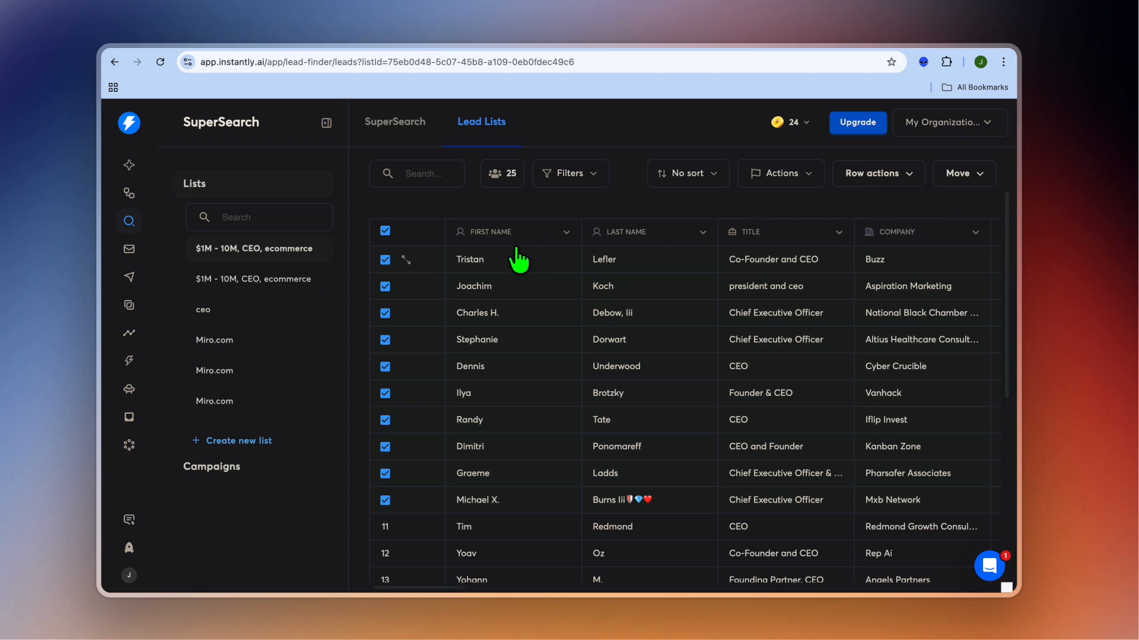
# Create a new campaign named "My Campaign7".
pyautogui.click(148, 279)
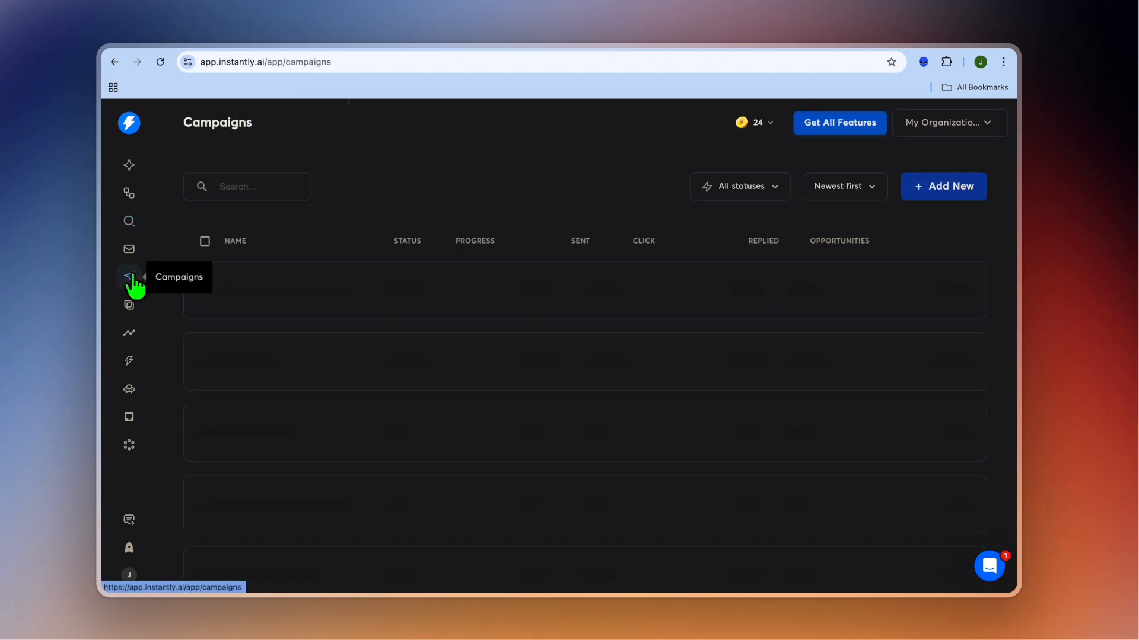
pyautogui.click(949, 188)
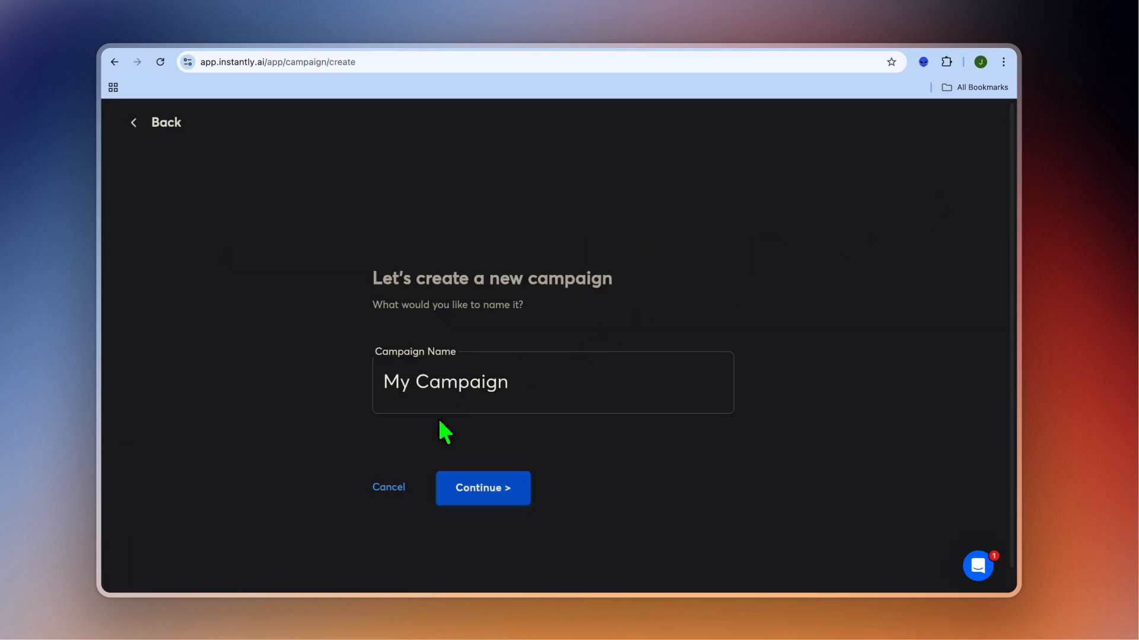
pyautogui.click(525, 386)
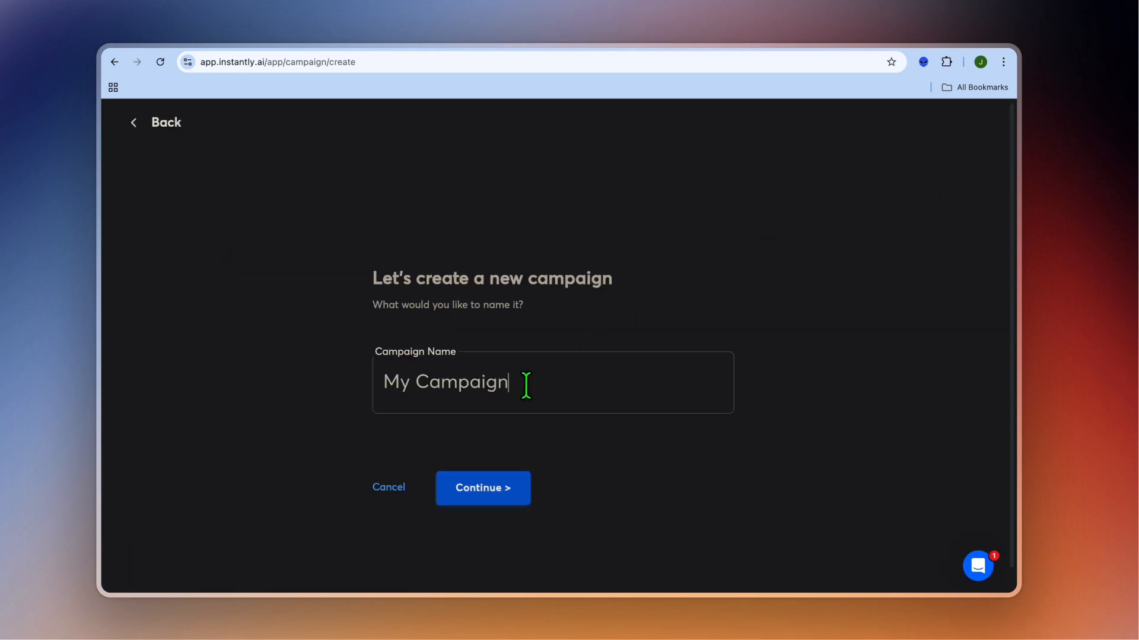
pyautogui.write('7')
pyautogui.click(481, 498)
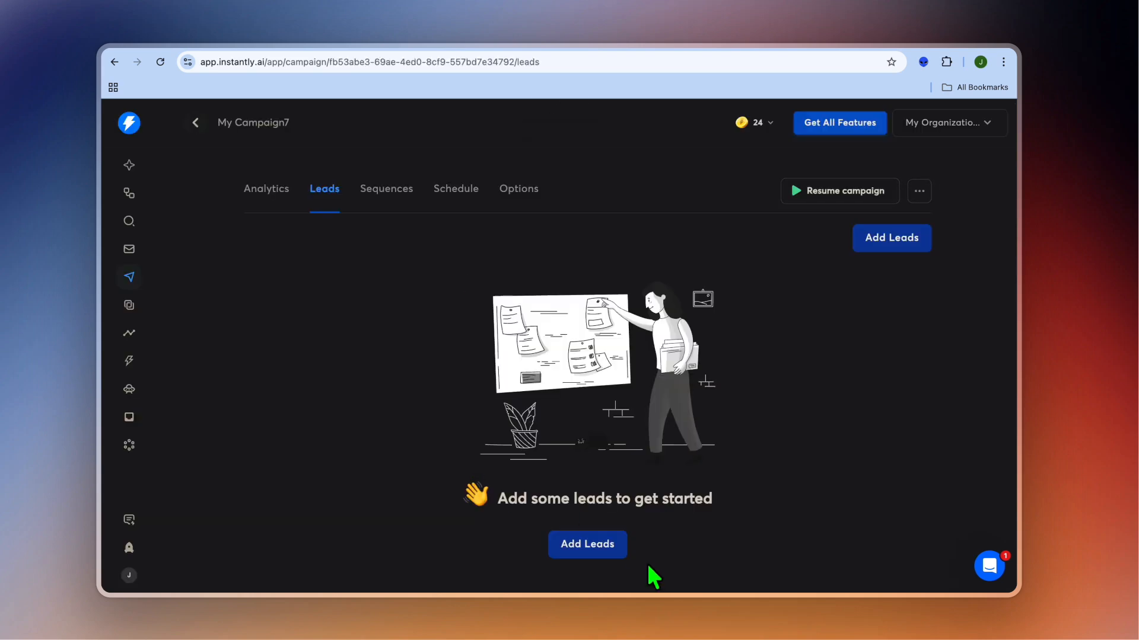
# Choose Supersearch as the lead source for My Campaign7 and select the first 10 leads in the second "$1M - 10M, CEO, ecommerce" list.
pyautogui.click(602, 551)
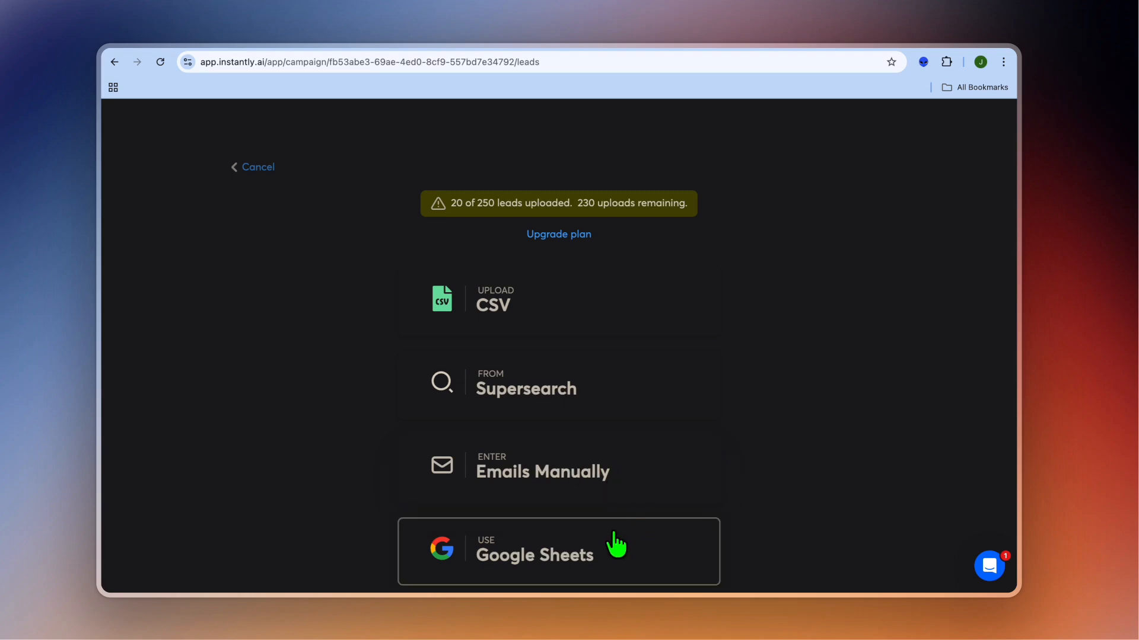
pyautogui.click(600, 400)
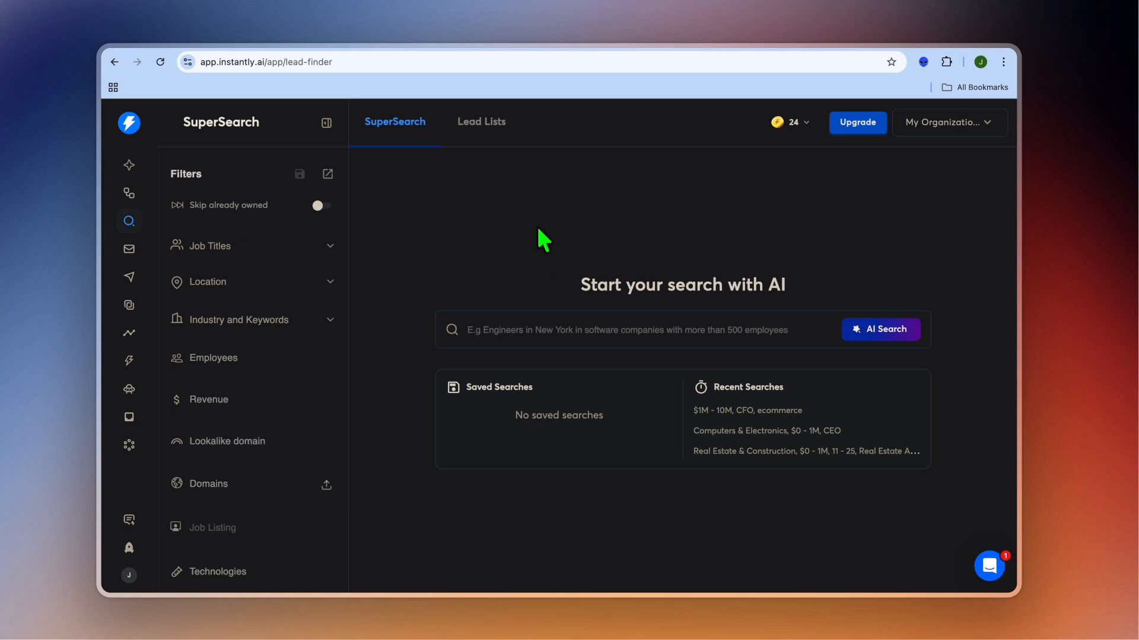
pyautogui.click(481, 122)
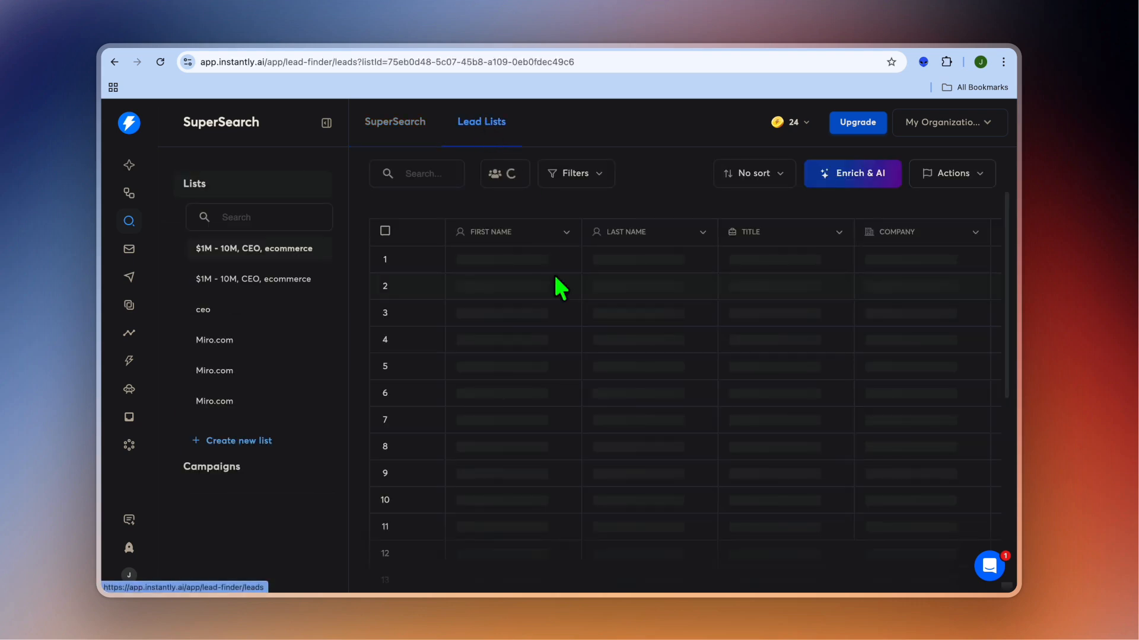
pyautogui.click(297, 279)
pyautogui.click(384, 231)
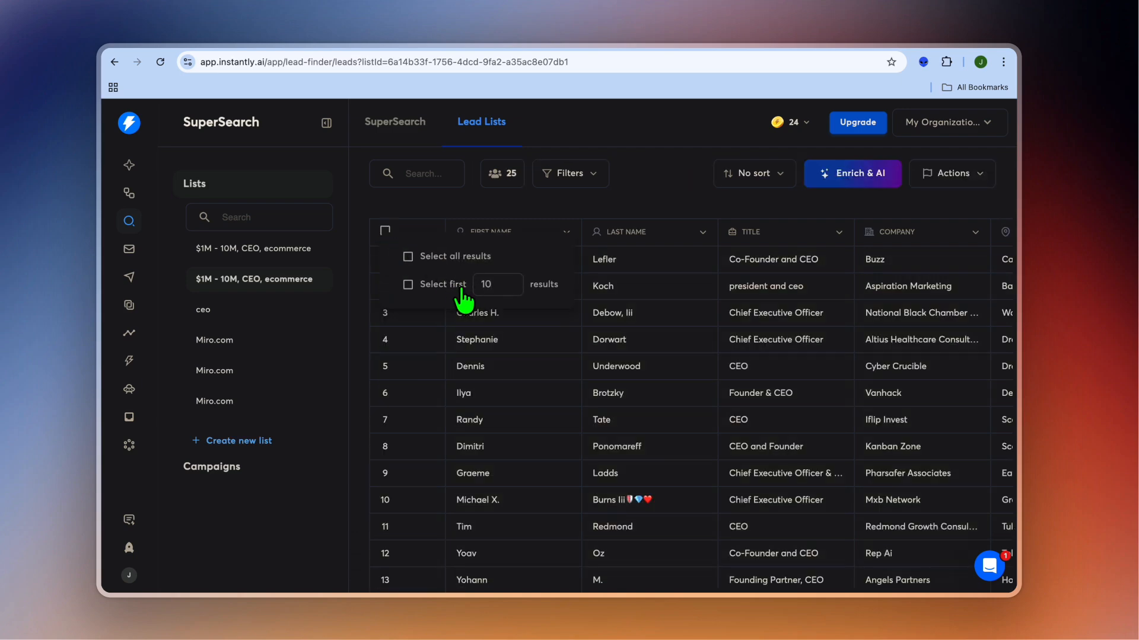
pyautogui.click(409, 284)
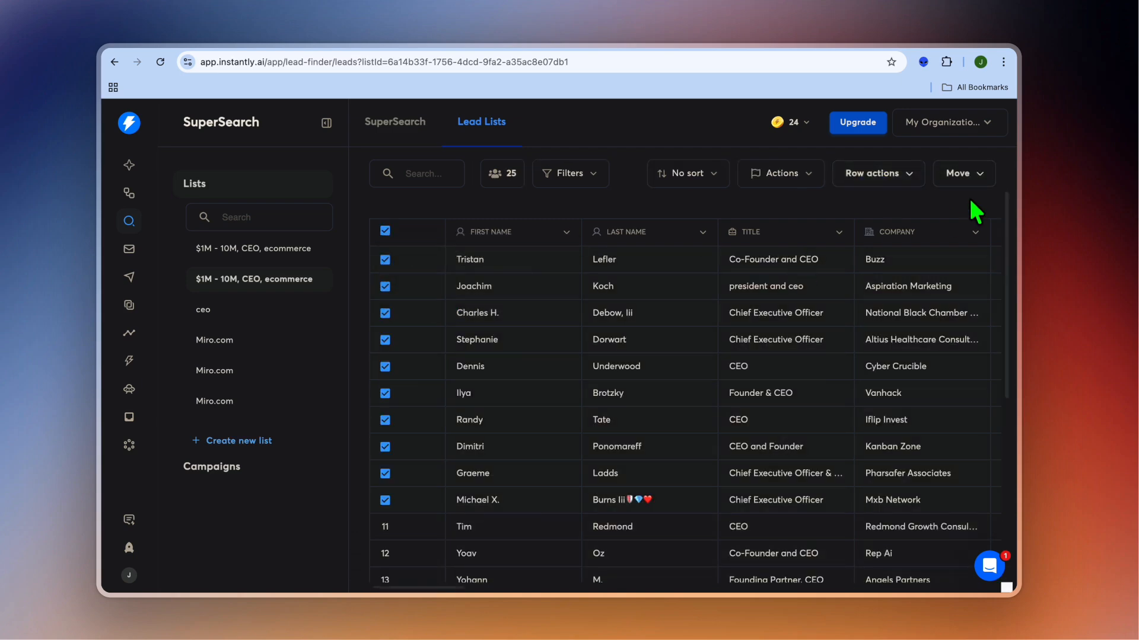
# Check the target campaigns available for moving the selected leads, and close the dialog without moving them.
pyautogui.click(970, 172)
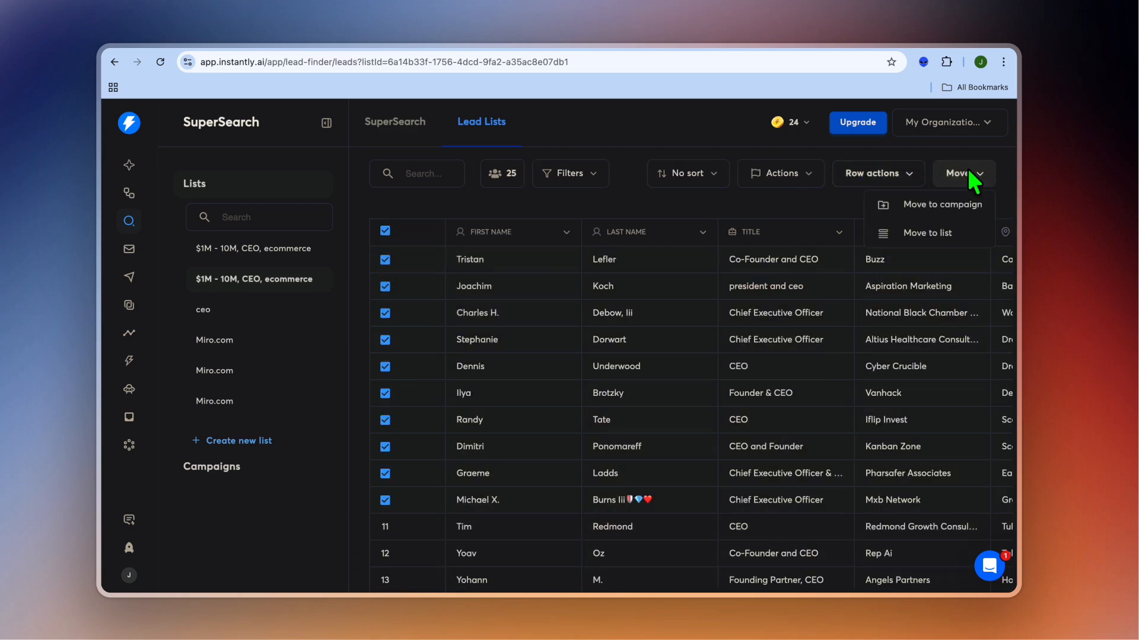
pyautogui.click(947, 208)
pyautogui.click(635, 292)
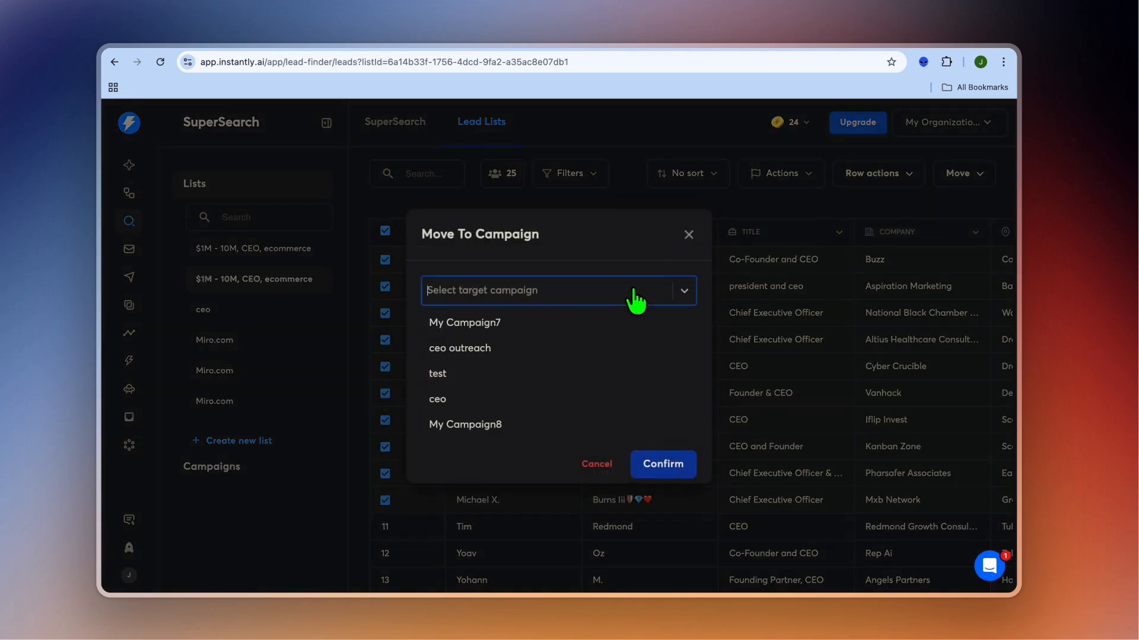
pyautogui.click(688, 235)
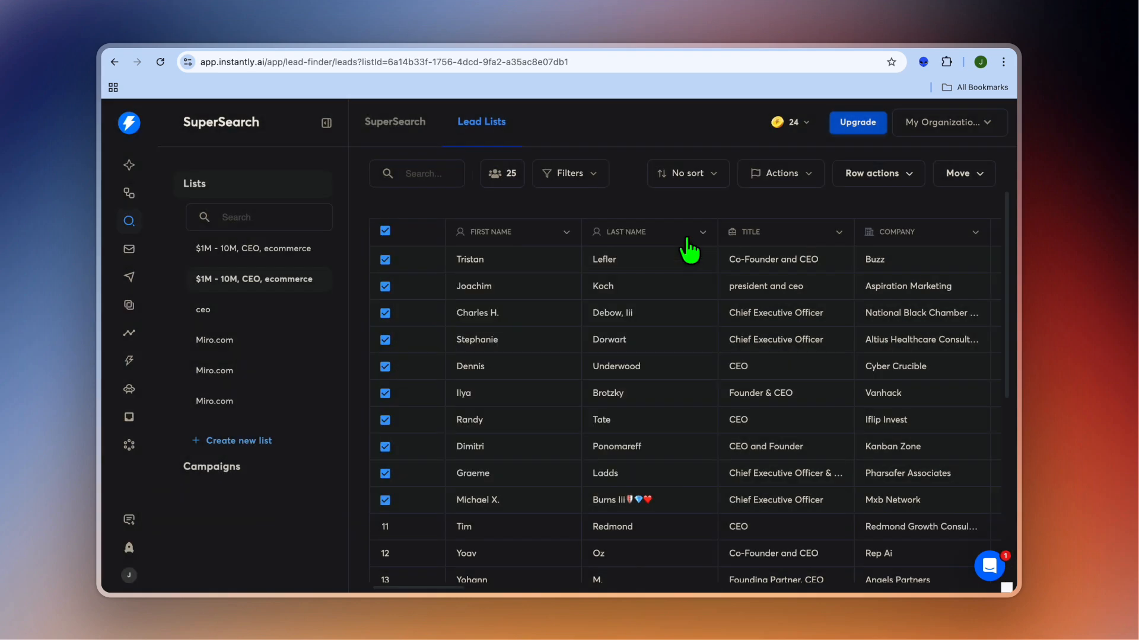
# Fill the Step 1 email of the "test" campaign's sequence with the "{{firstName}} - quick question" template that begins "Hey {{firstName}}".
pyautogui.click(129, 277)
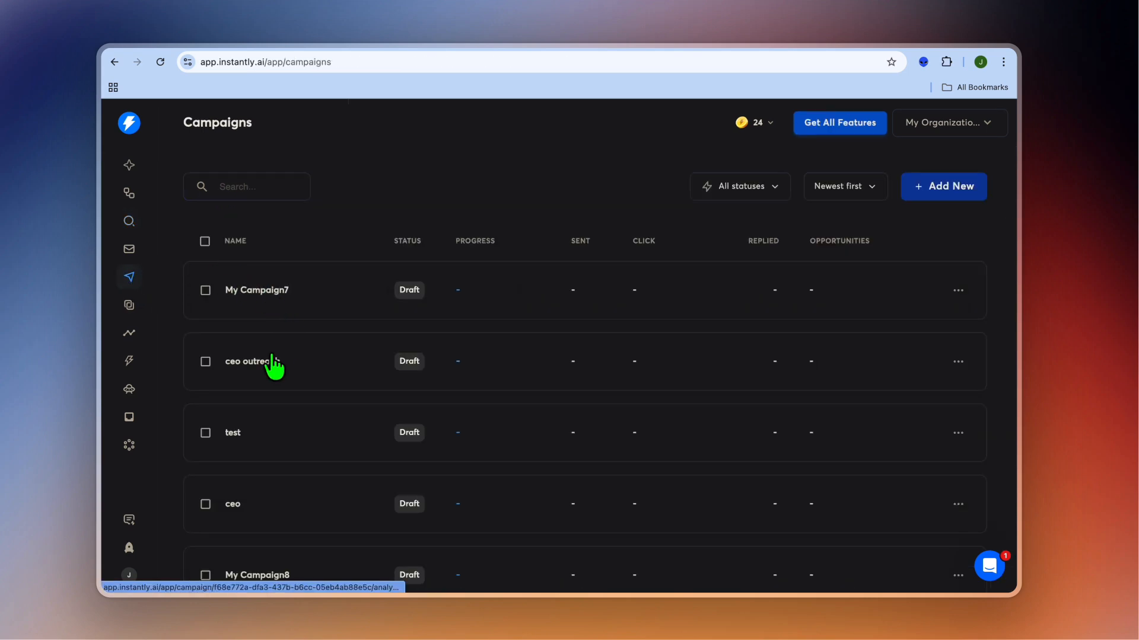
pyautogui.click(263, 424)
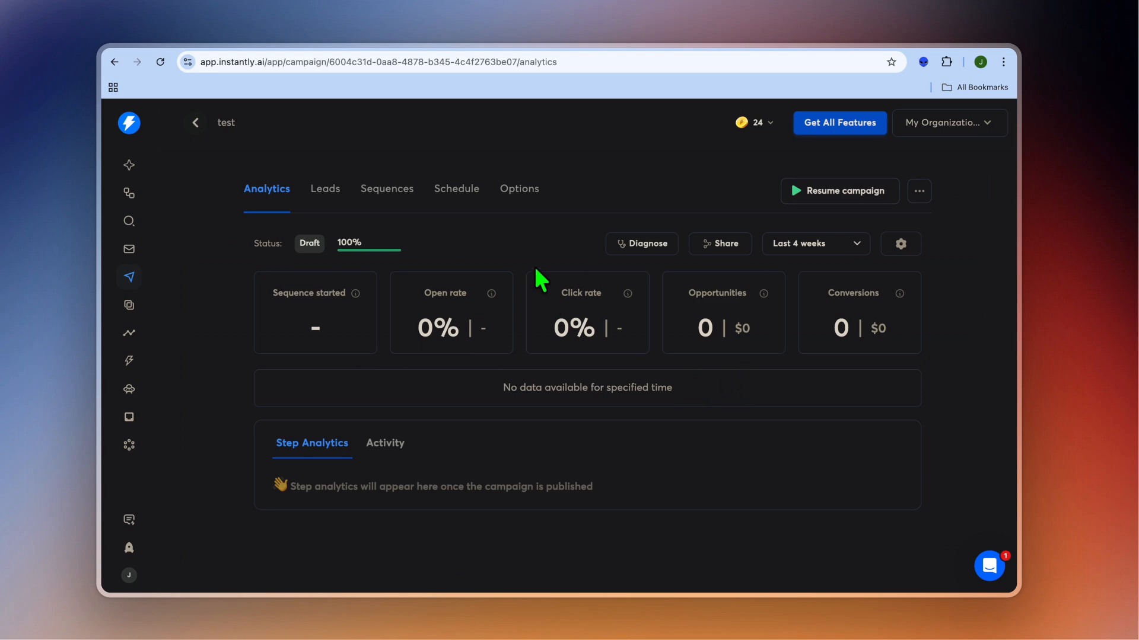
pyautogui.click(389, 189)
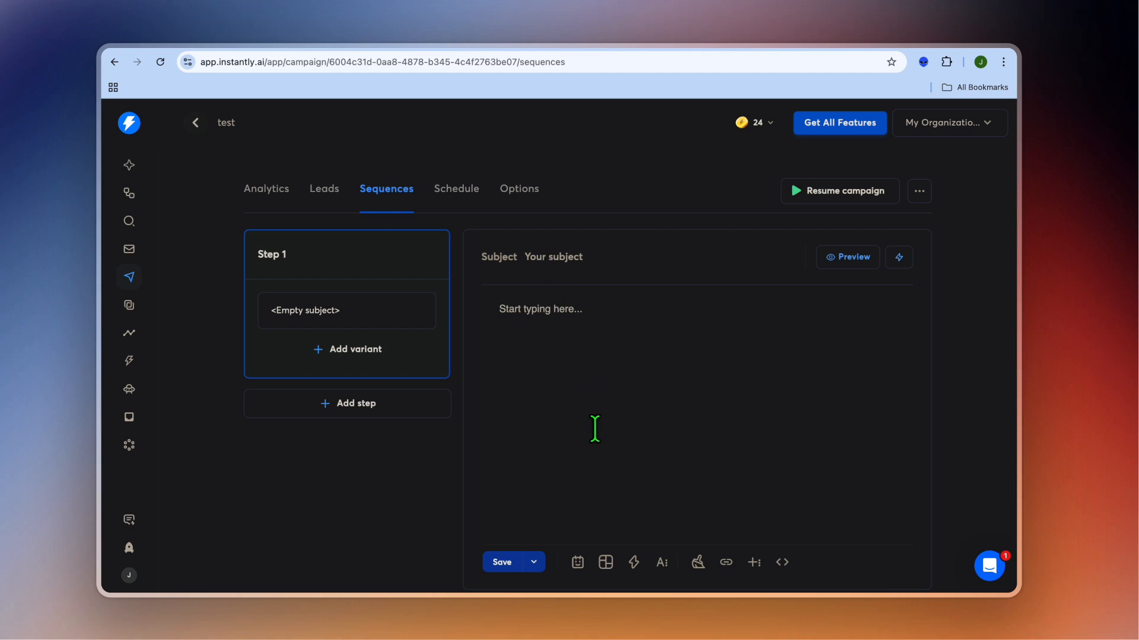
pyautogui.click(579, 564)
pyautogui.click(606, 562)
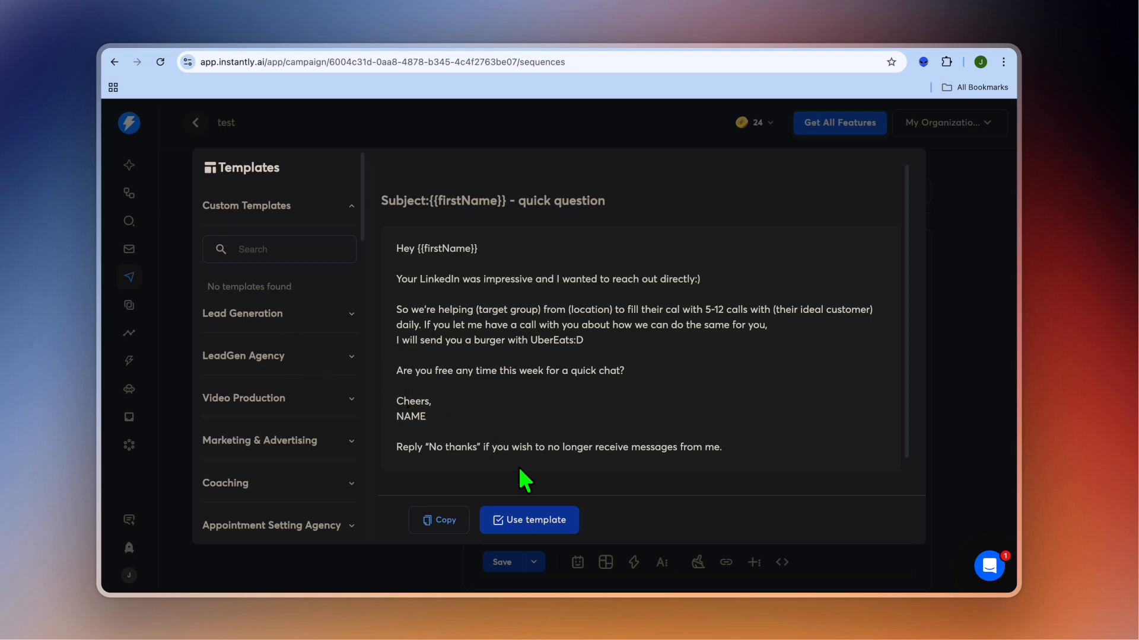
pyautogui.click(518, 520)
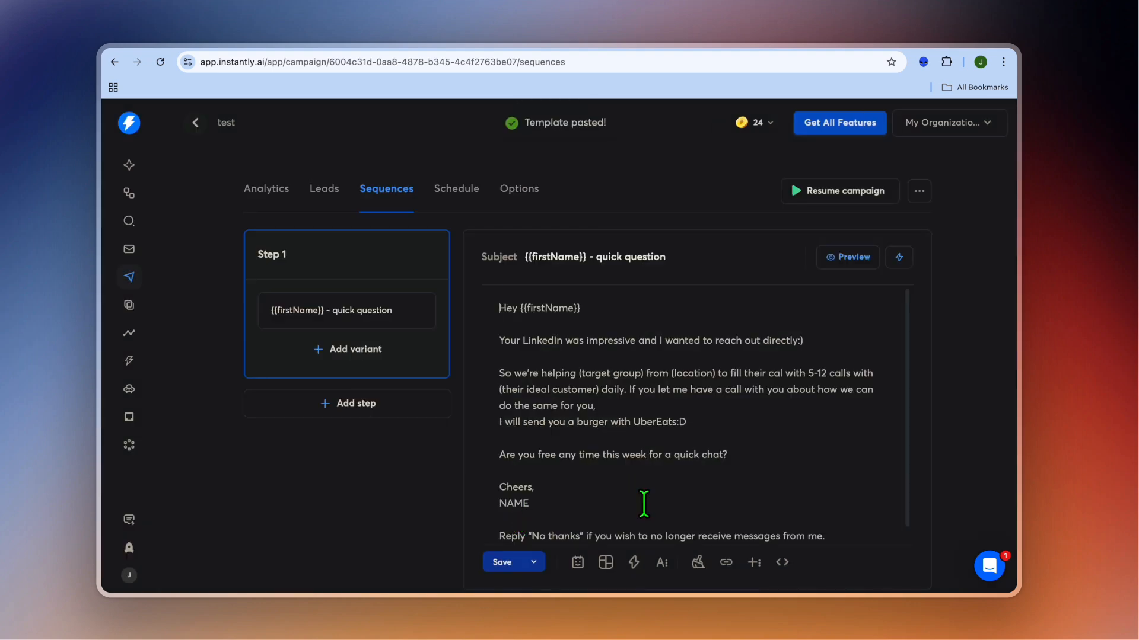
# Try out the {{accountSignature}} variable at the start of the Step 1 email body and remove it again.
pyautogui.click(636, 563)
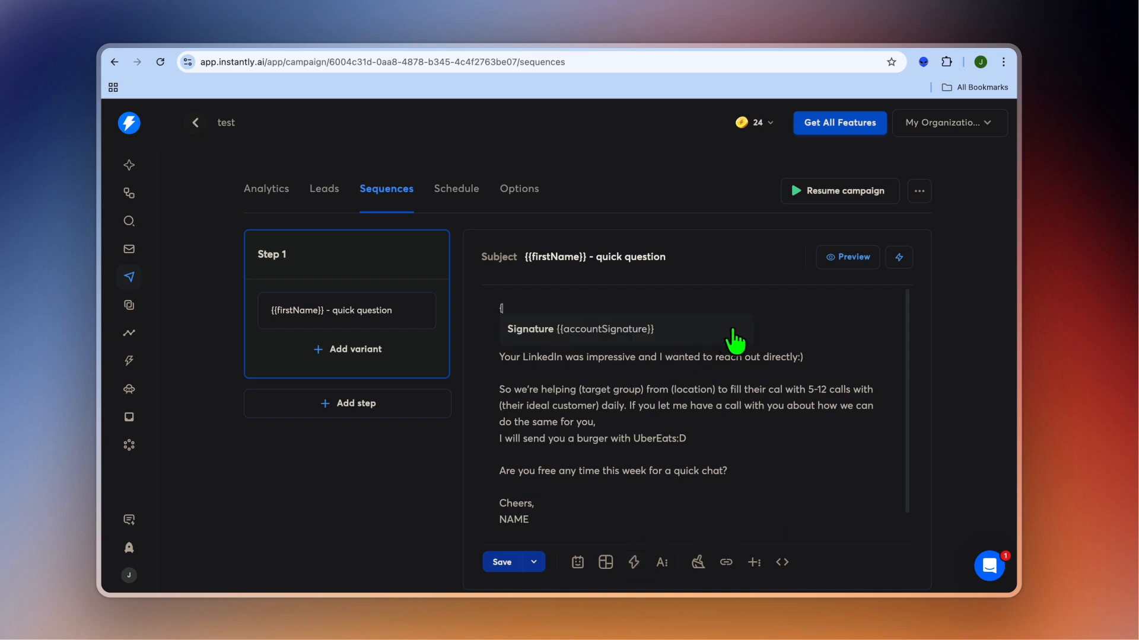
pyautogui.click(692, 334)
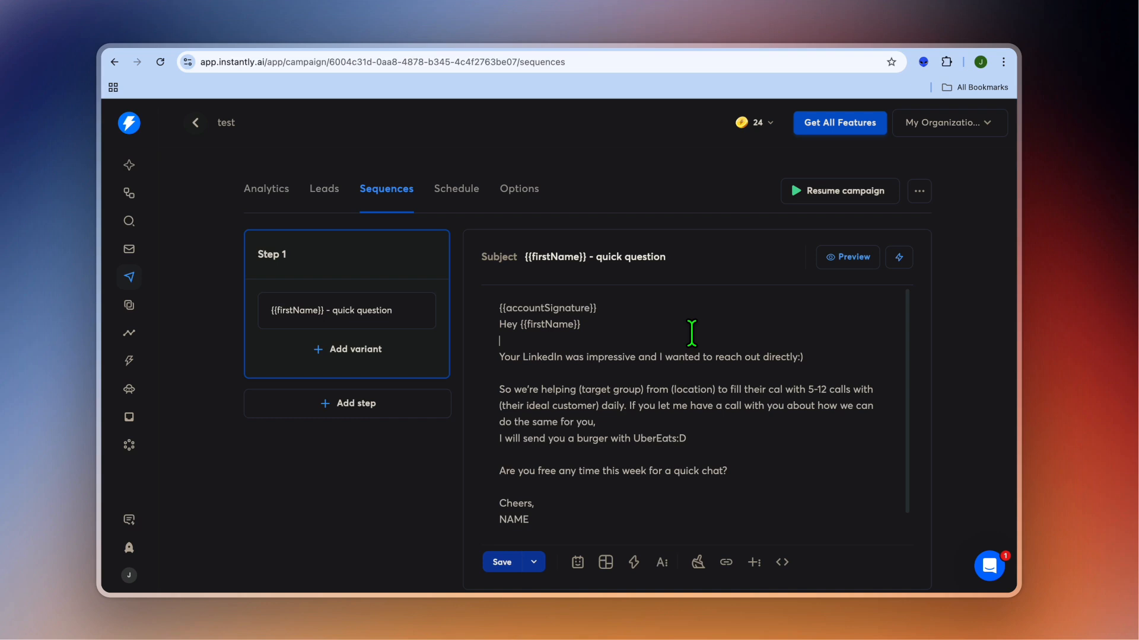
pyautogui.click(608, 308)
pyautogui.moveTo(608, 308); pyautogui.dragTo(452, 305)
pyautogui.press('BackSpace')
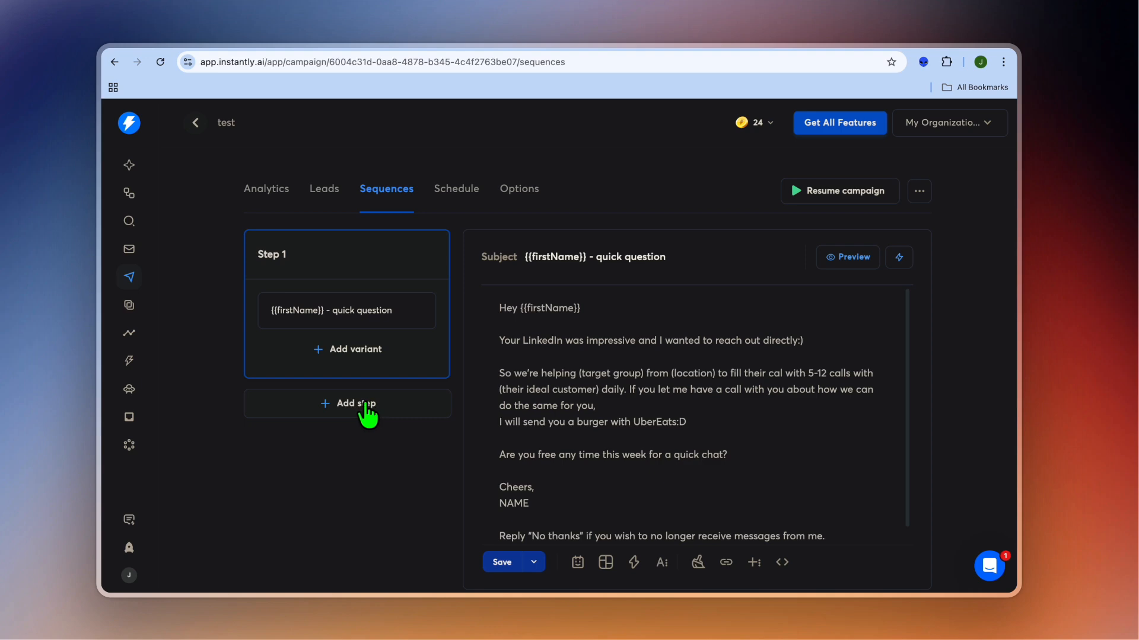
# Add a second email step to the sequence and fill it with the "Getting Customers for a Lead Gen Agency 2" template.
pyautogui.click(343, 413)
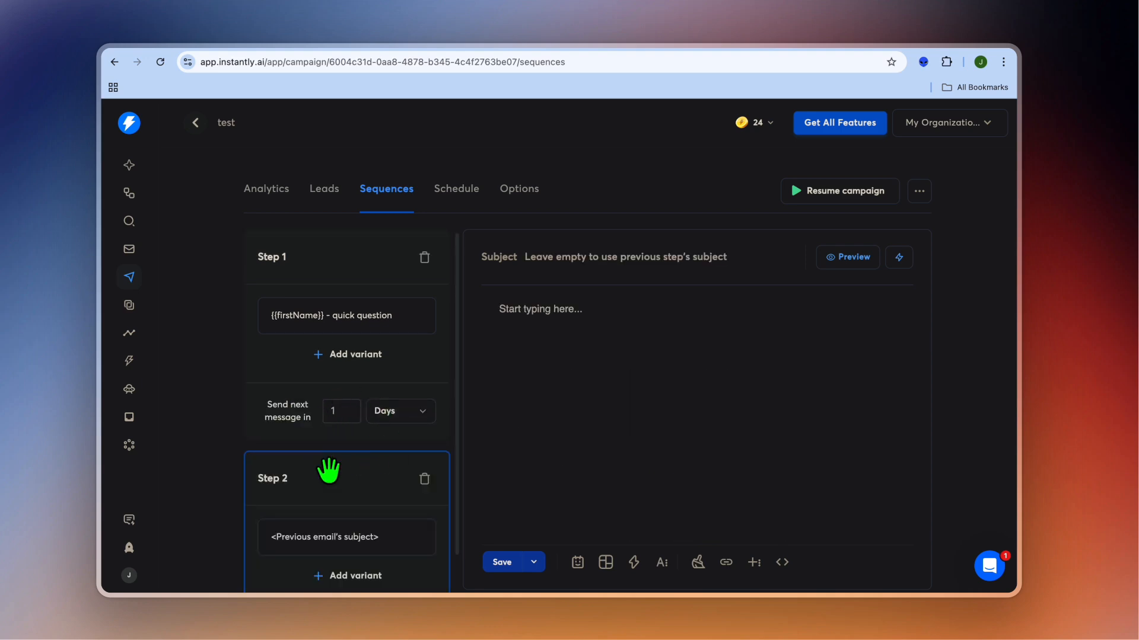
pyautogui.click(344, 414)
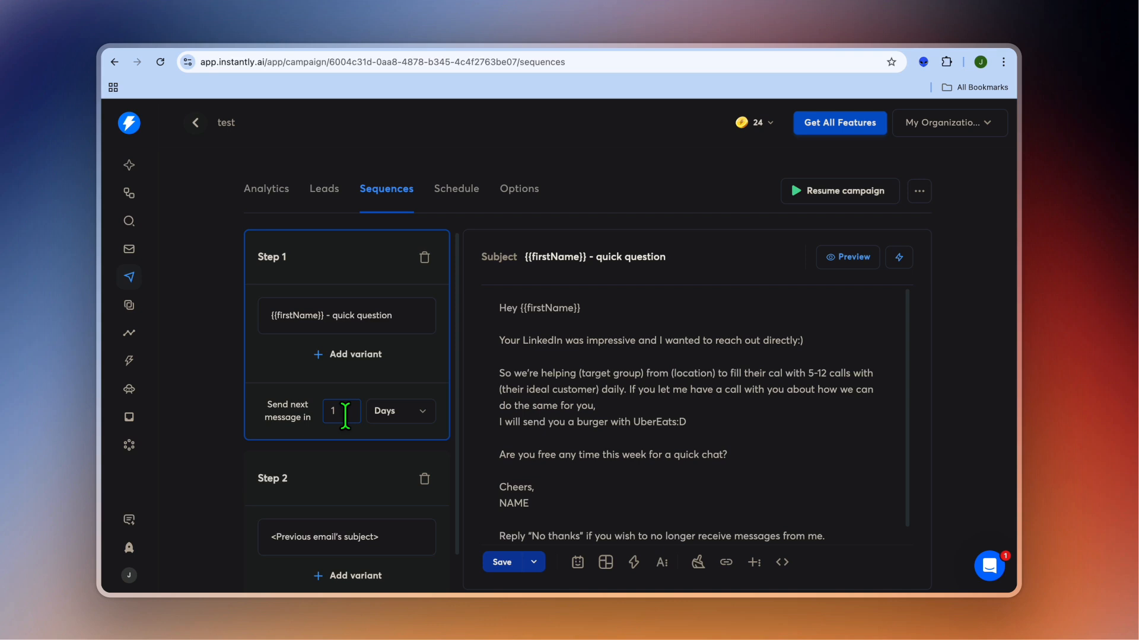
pyautogui.click(406, 551)
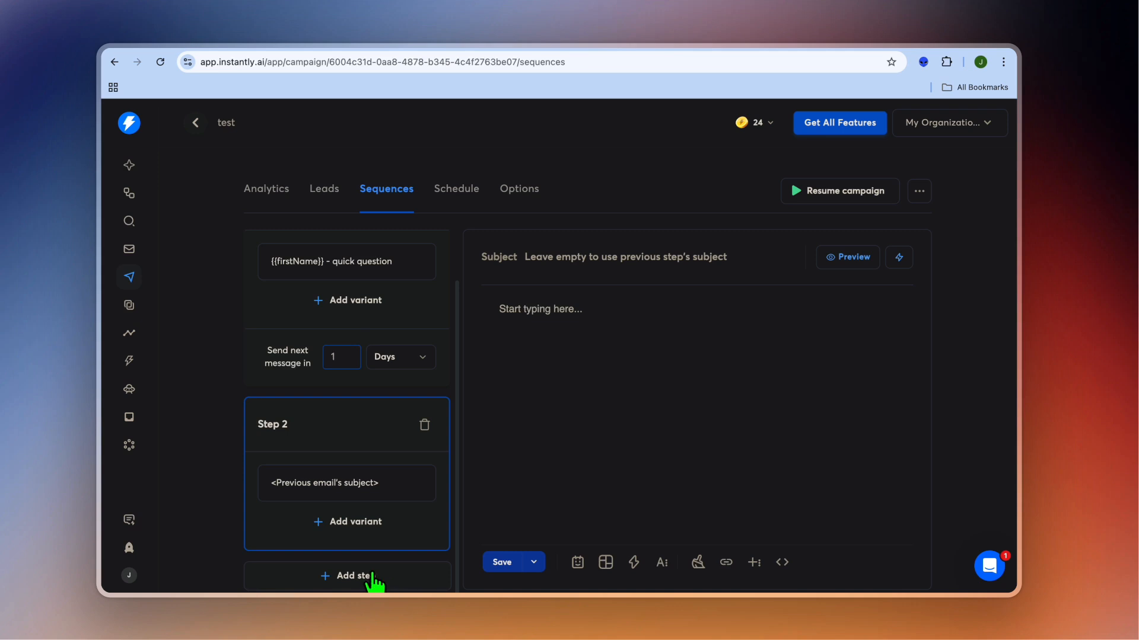
pyautogui.click(605, 562)
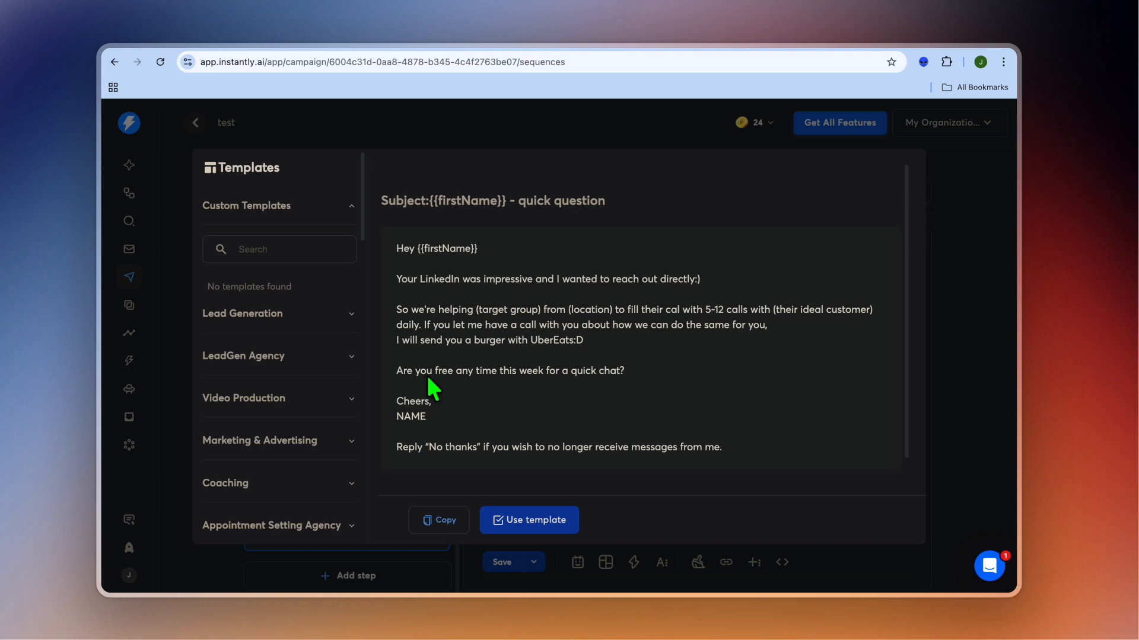
pyautogui.click(300, 323)
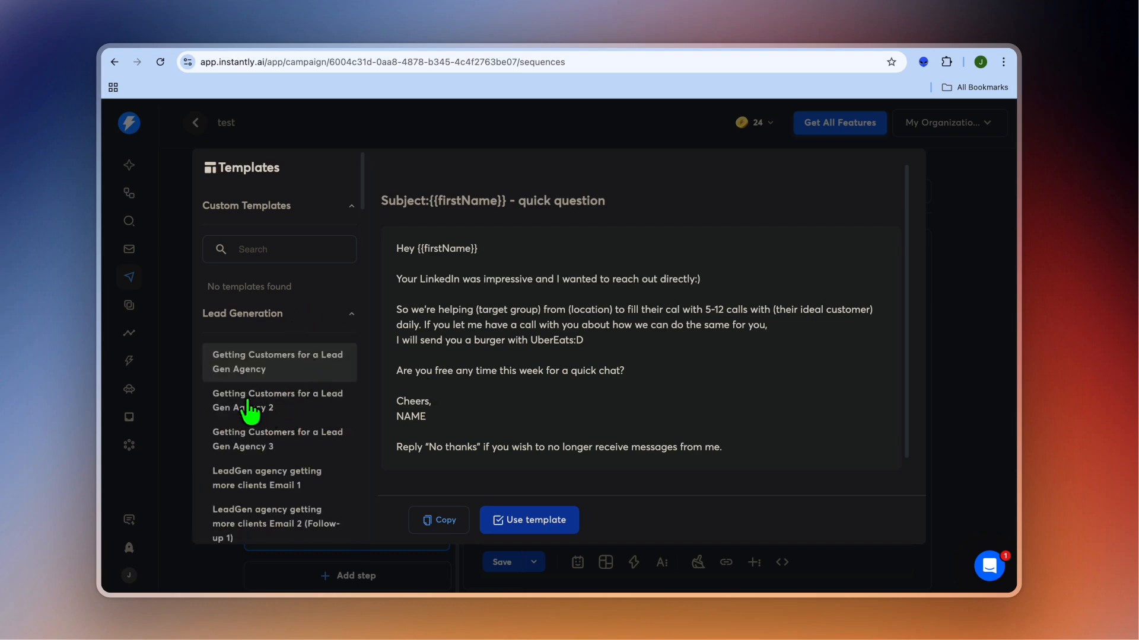
pyautogui.click(282, 409)
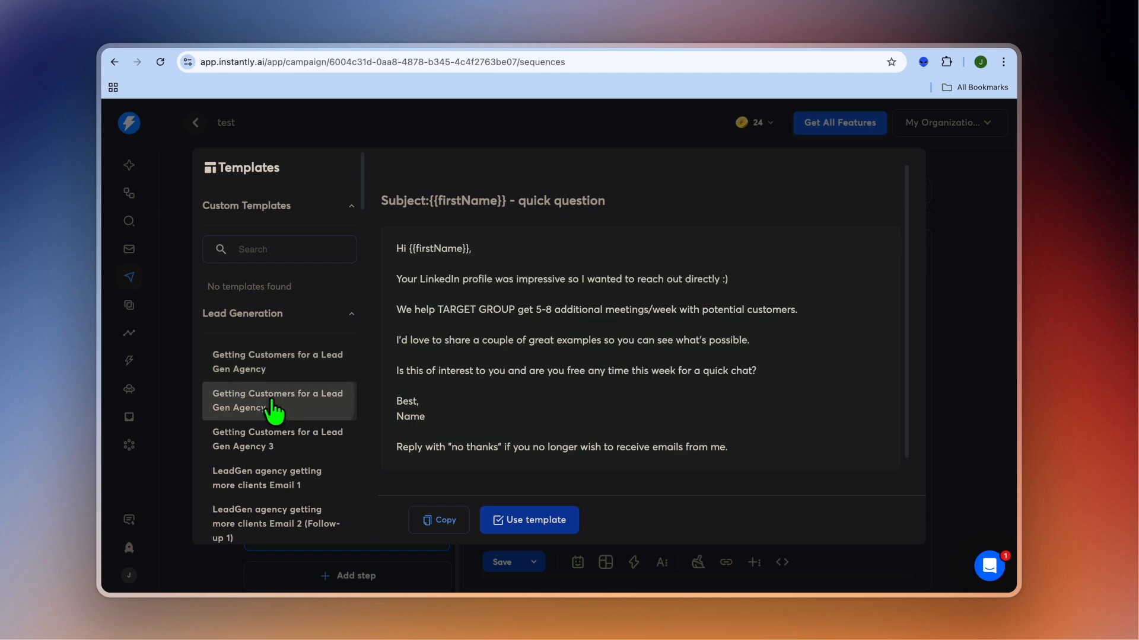
pyautogui.click(533, 523)
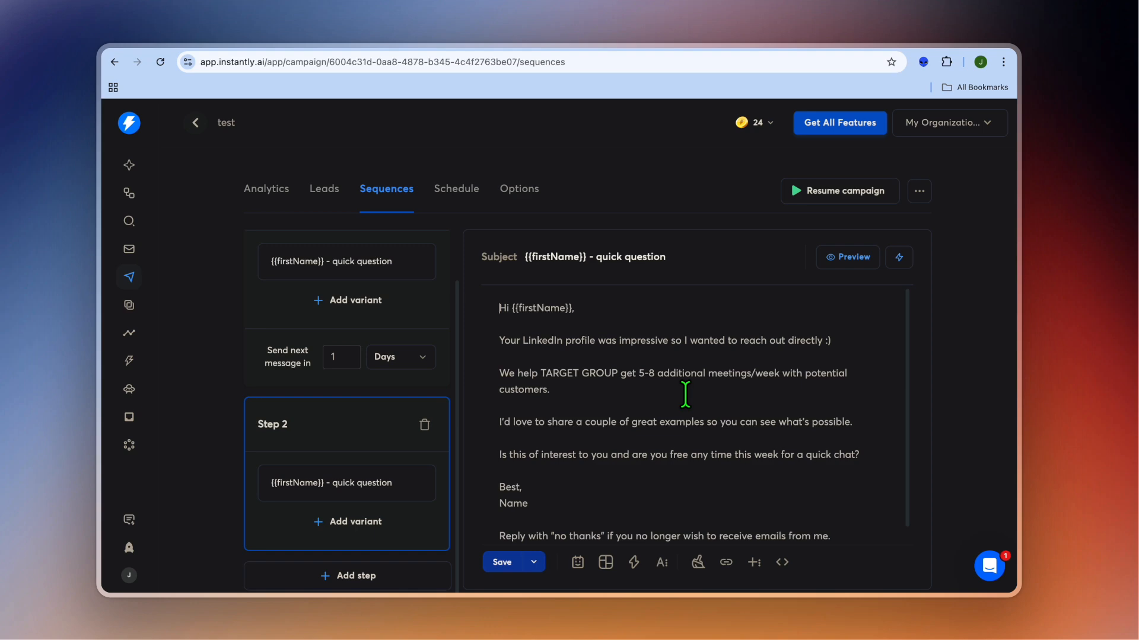
# Leave the sequence without saving and review the campaign's schedule, sending accounts, reply and tracking settings, and daily limit.
pyautogui.click(461, 189)
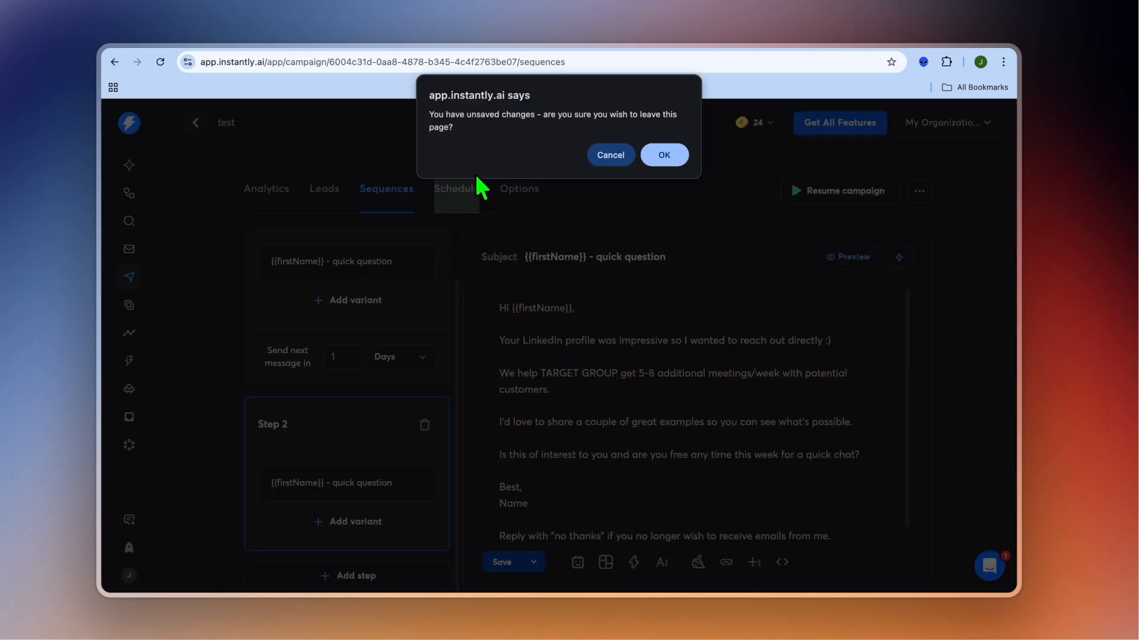
pyautogui.click(664, 154)
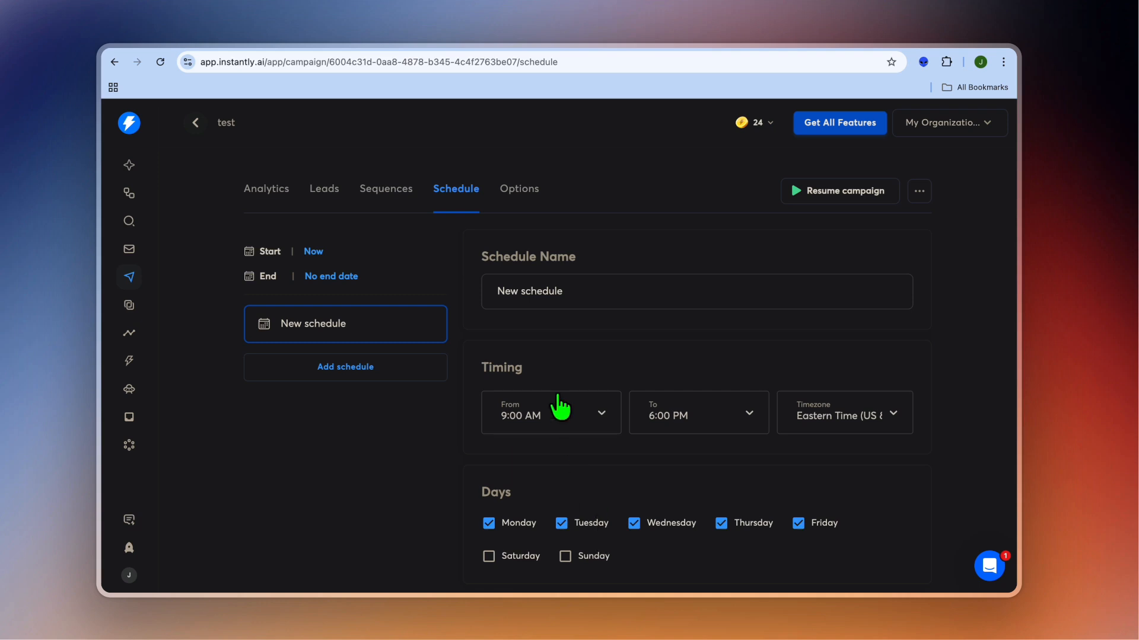
pyautogui.click(541, 196)
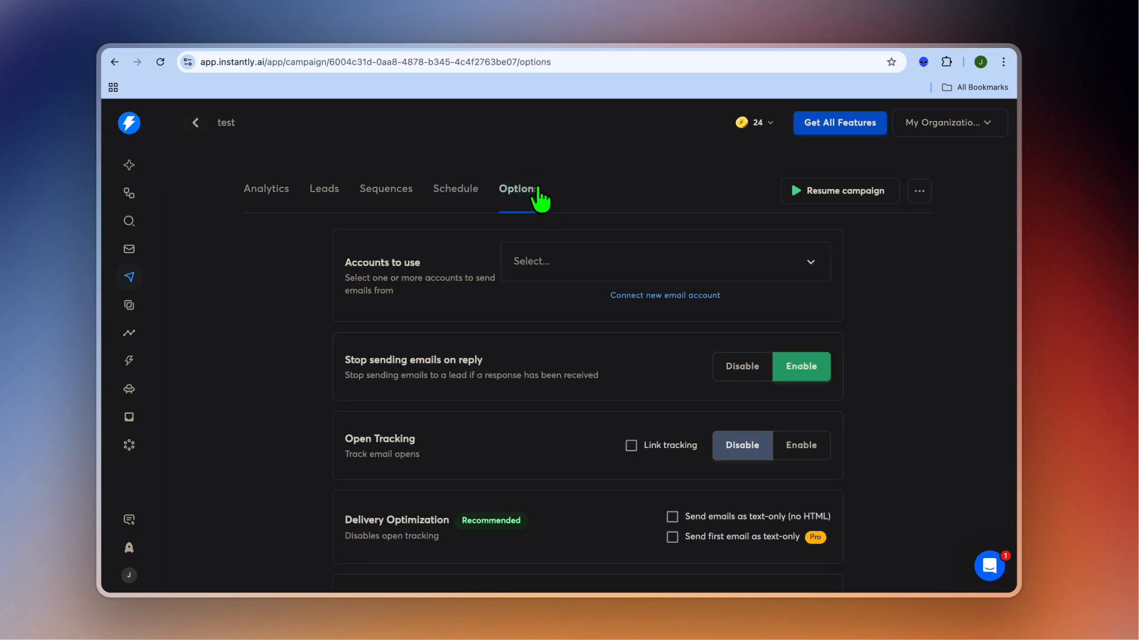
pyautogui.click(560, 273)
pyautogui.click(558, 271)
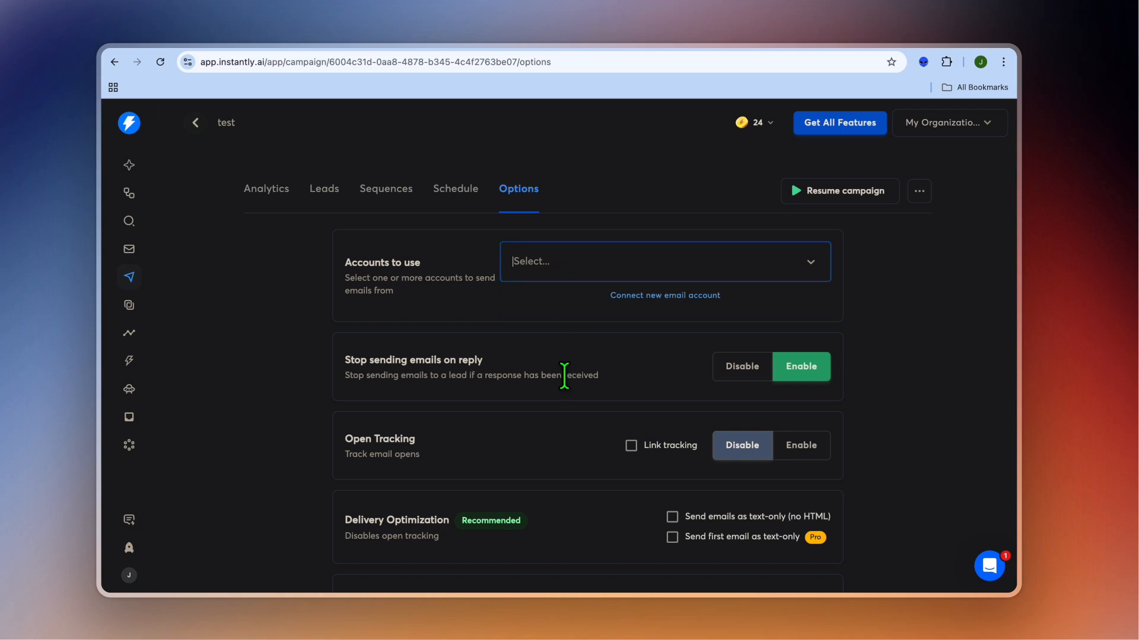
pyautogui.scroll(-3, 564, 377)
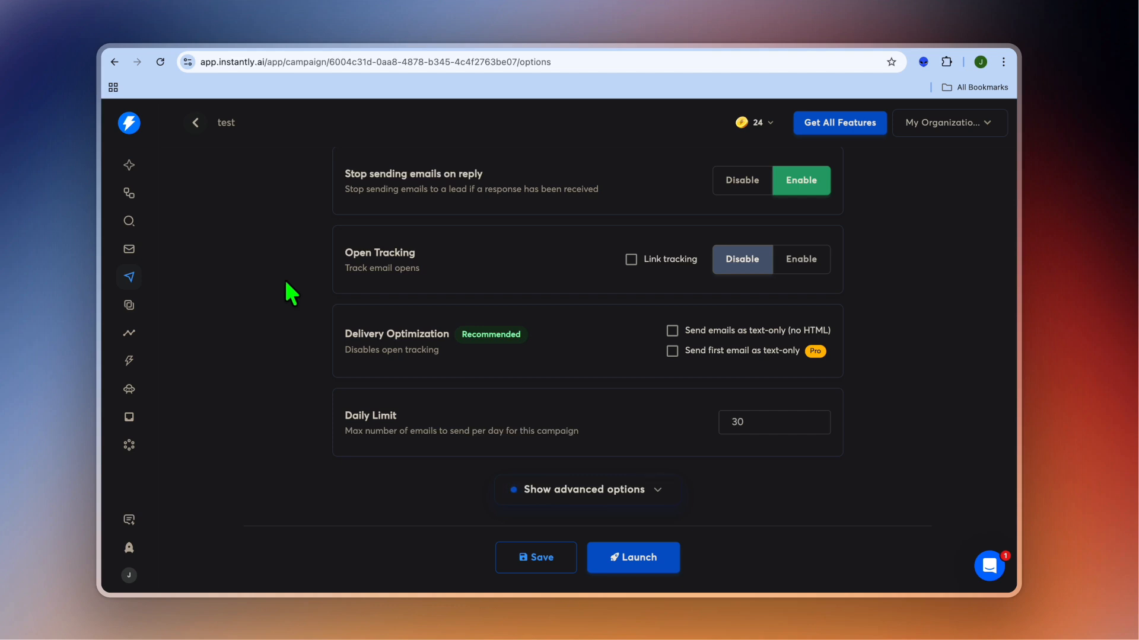
# Open the Unibox to view the email replies from leads.
pyautogui.click(134, 306)
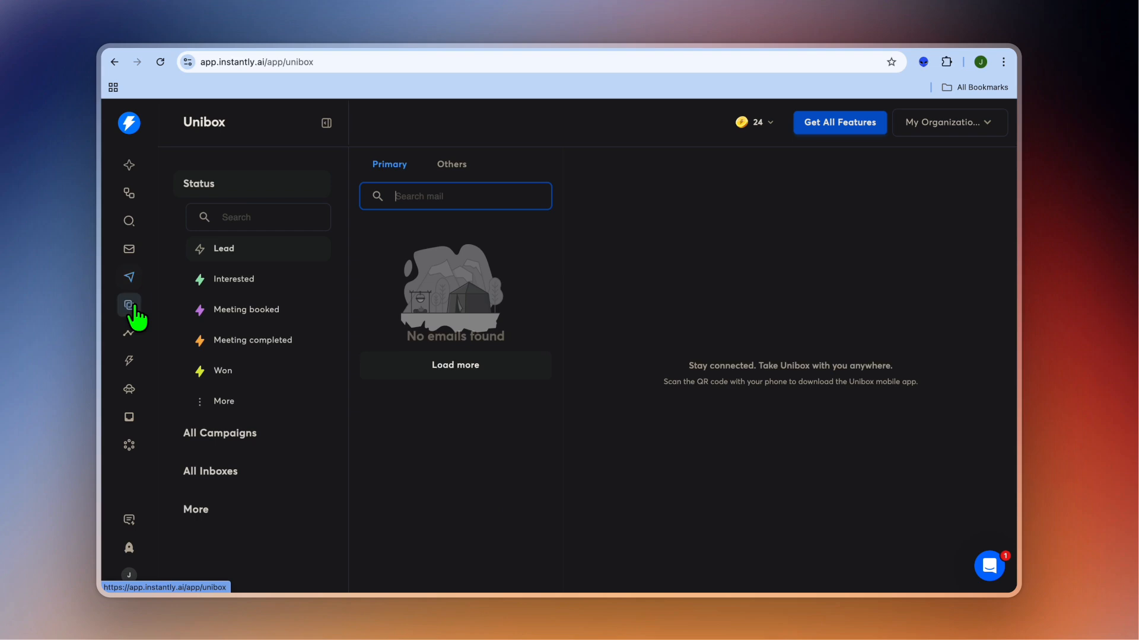